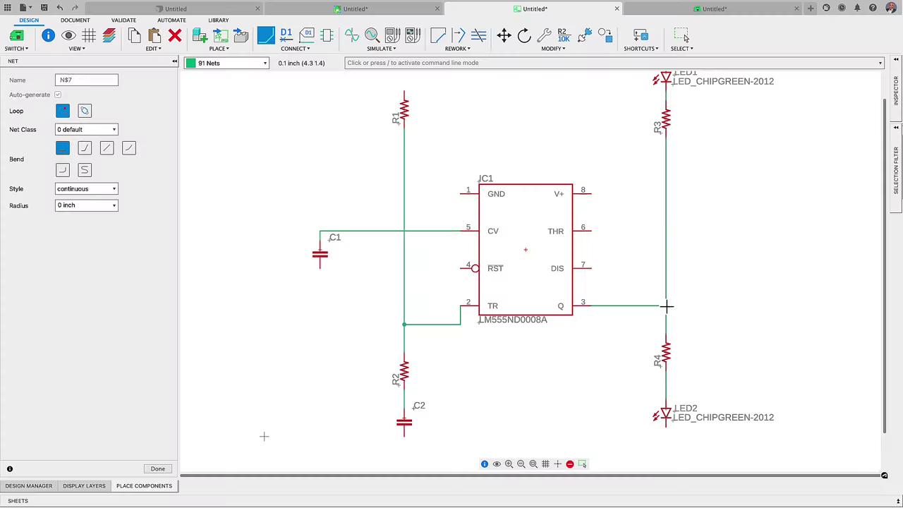
End the Q wire on the R3–R4 line and route THR to the R2–C2 line.
{"action": "left_click", "coordinate": [667, 305]}
{"action": "left_click", "coordinate": [591, 231]}
{"action": "left_click", "coordinate": [619, 231]}
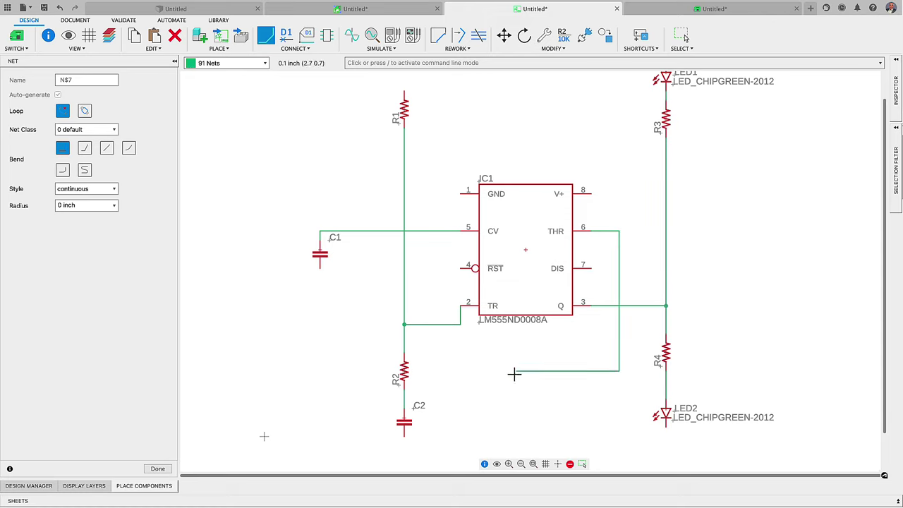
{"action": "left_click", "coordinate": [404, 398]}
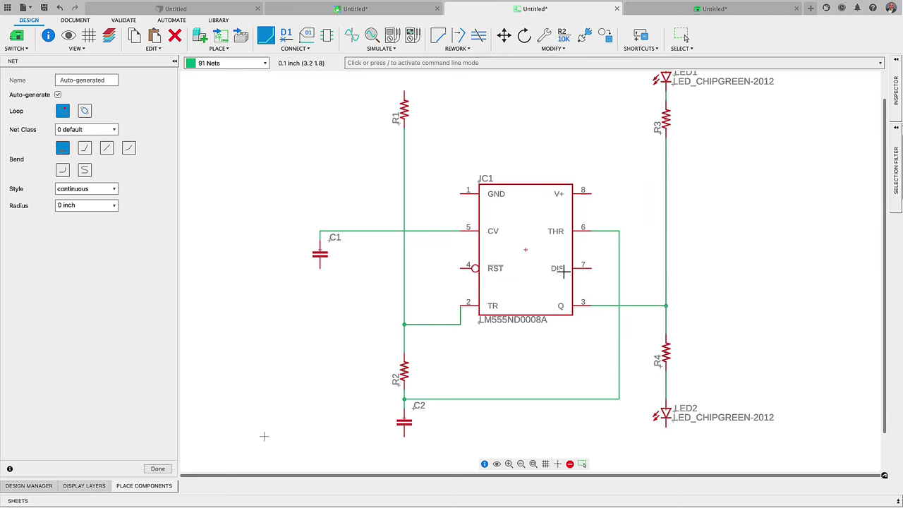
Route the DIS pin wire with two bends up to the R1–R2 line.
{"action": "left_click", "coordinate": [591, 268]}
{"action": "left_click", "coordinate": [628, 268]}
{"action": "left_click", "coordinate": [628, 157]}
{"action": "left_click", "coordinate": [404, 157]}
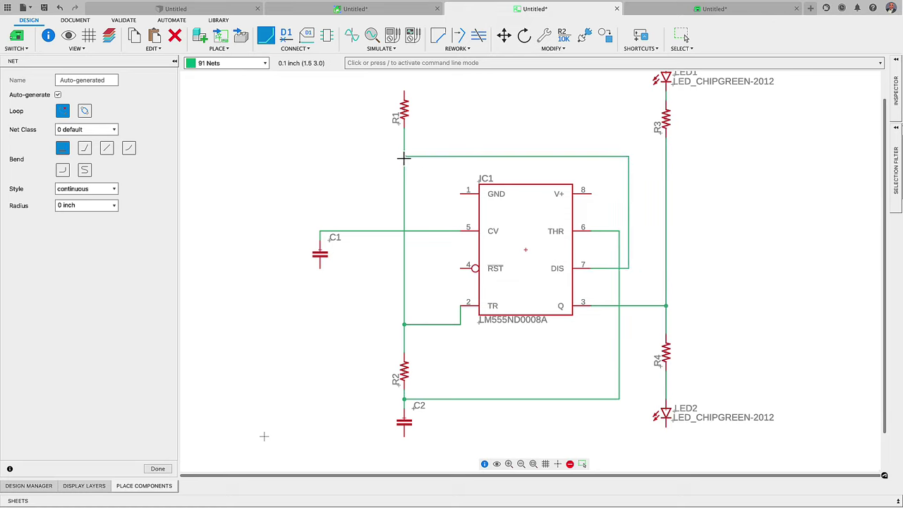
Draw short open wires from the GND, RST and V+ pins.
{"action": "left_click", "coordinate": [460, 194]}
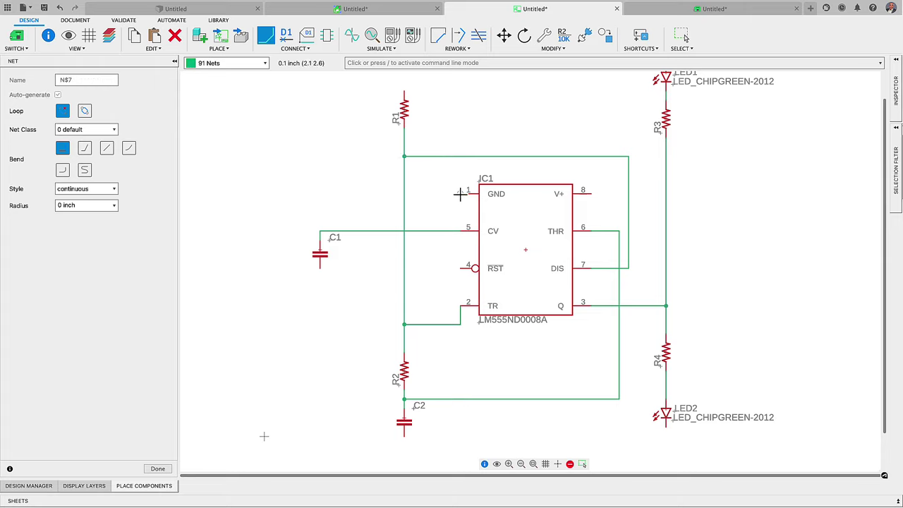
{"action": "double_click", "coordinate": [441, 193]}
{"action": "left_click", "coordinate": [460, 268]}
{"action": "double_click", "coordinate": [441, 268]}
{"action": "left_click", "coordinate": [595, 193]}
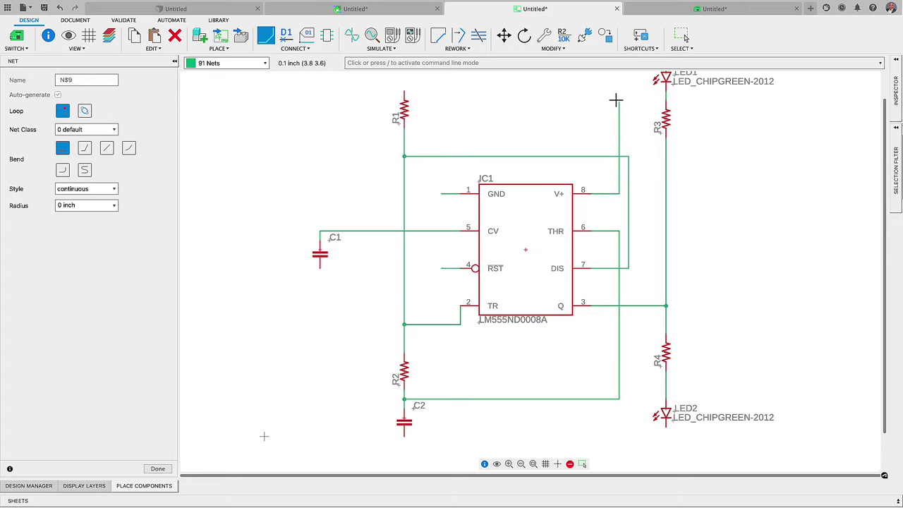
{"action": "double_click", "coordinate": [610, 93]}
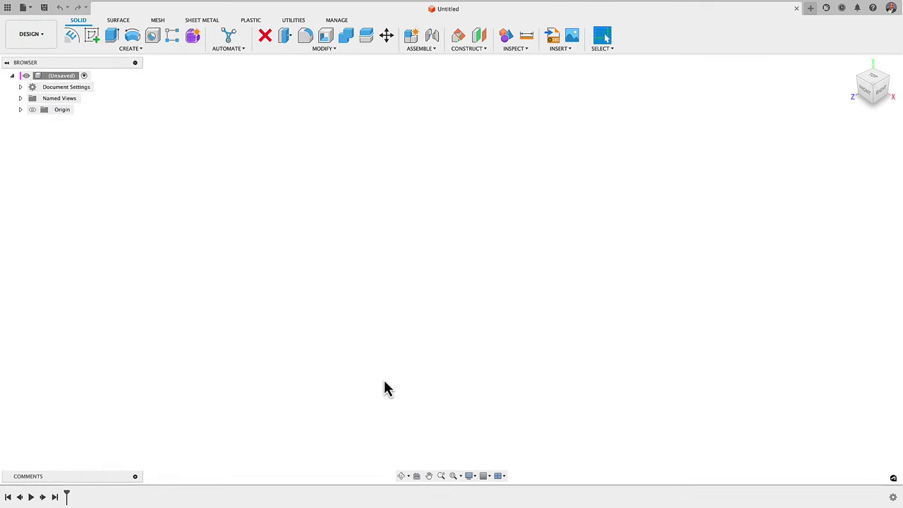
Create and open a Tutorial_Walkthrough folder in the Tutorials project's Data Panel.
{"action": "left_click", "coordinate": [8, 9]}
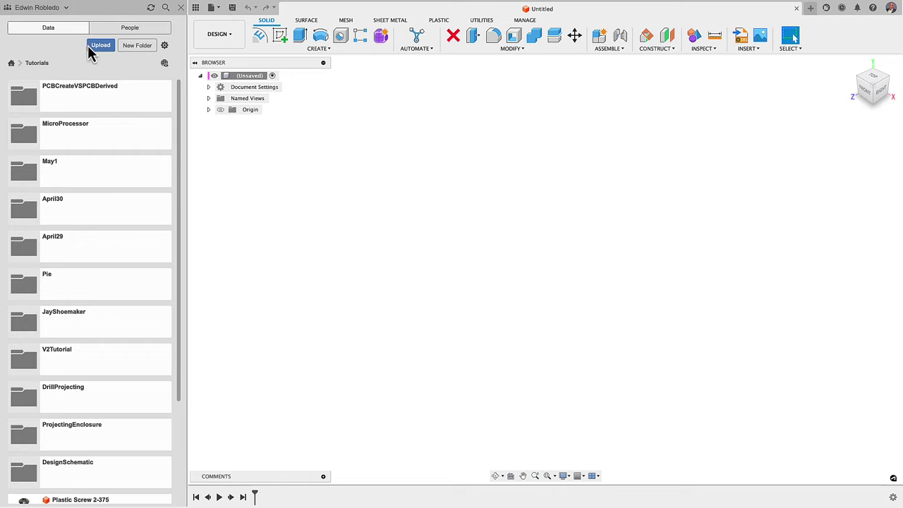
{"action": "left_click", "coordinate": [129, 49]}
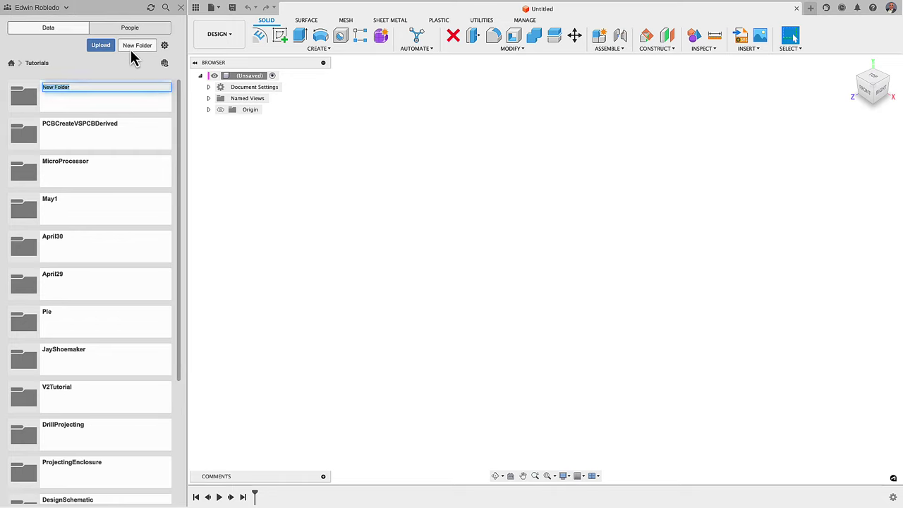
{"action": "type", "text": "Tutorial_Walkthrough"}
{"action": "key", "text": "Return"}
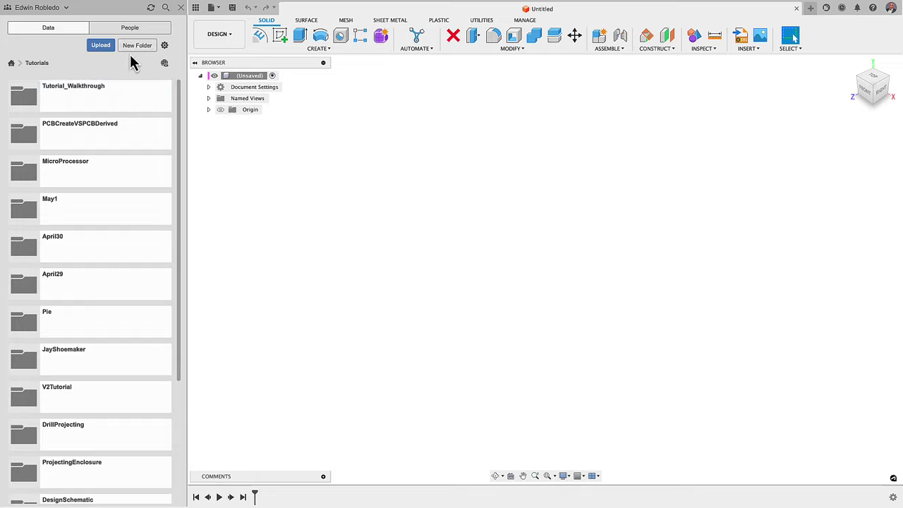
{"action": "left_click", "coordinate": [98, 100]}
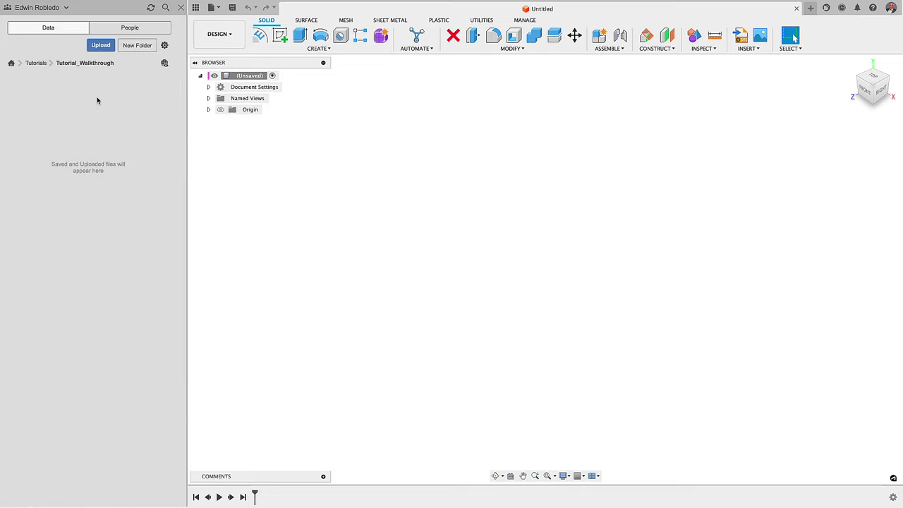
{"action": "left_click", "coordinate": [180, 8]}
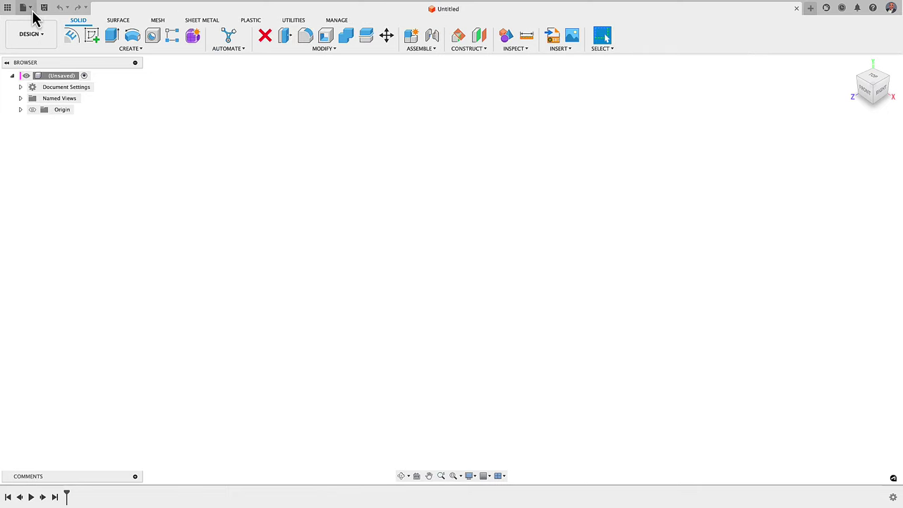
Start a new electronics design from the File menu and add a new schematic.
{"action": "left_click", "coordinate": [29, 8]}
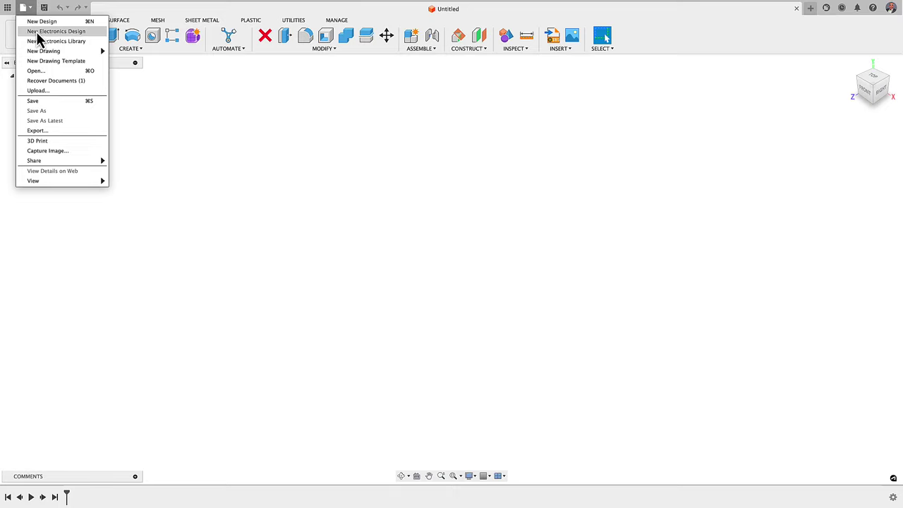
{"action": "left_click", "coordinate": [38, 32]}
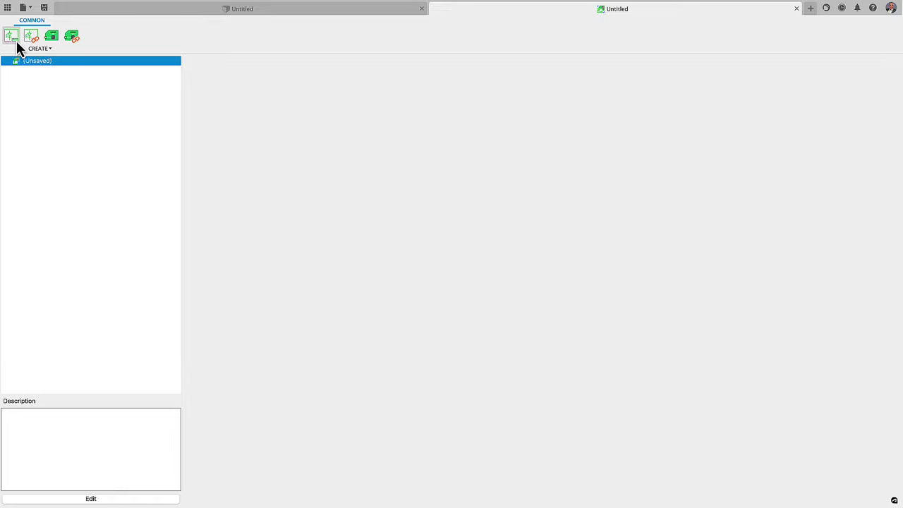
{"action": "left_click", "coordinate": [12, 37]}
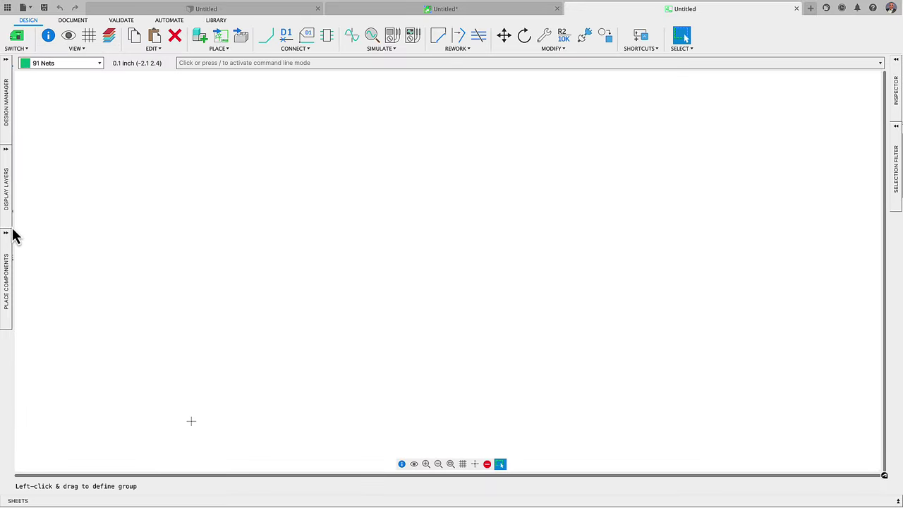
In Library Manager, filter for 'tuto' and mark Tutorial - Fusion 360 as in use.
{"action": "left_click", "coordinate": [6, 255]}
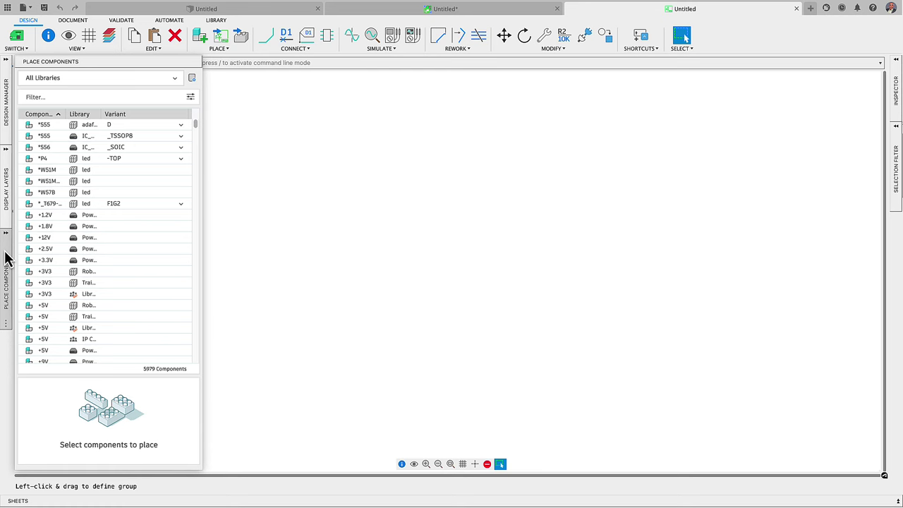
{"action": "left_click", "coordinate": [191, 81]}
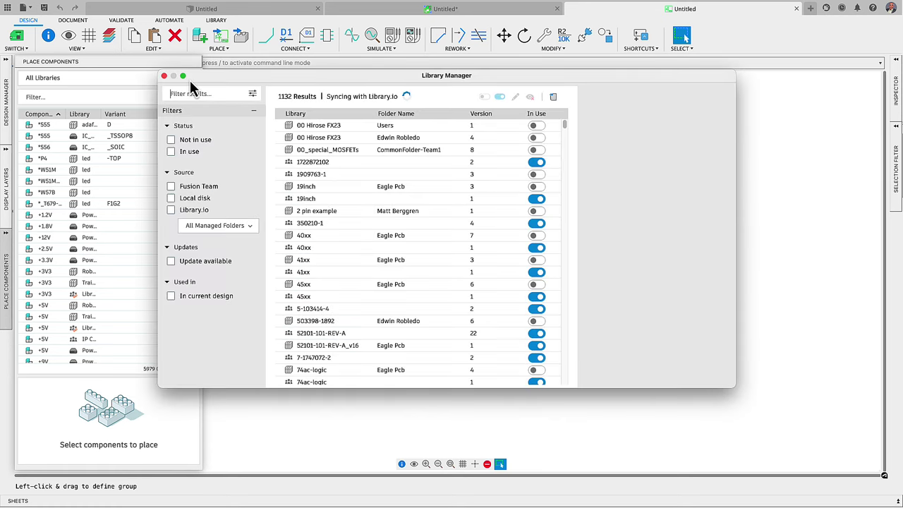
{"action": "type", "text": "tuto"}
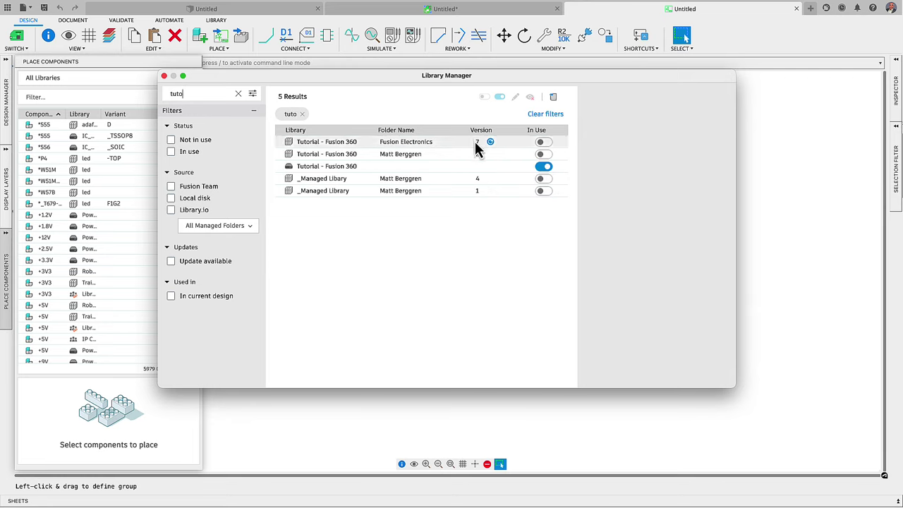
{"action": "left_click", "coordinate": [543, 143]}
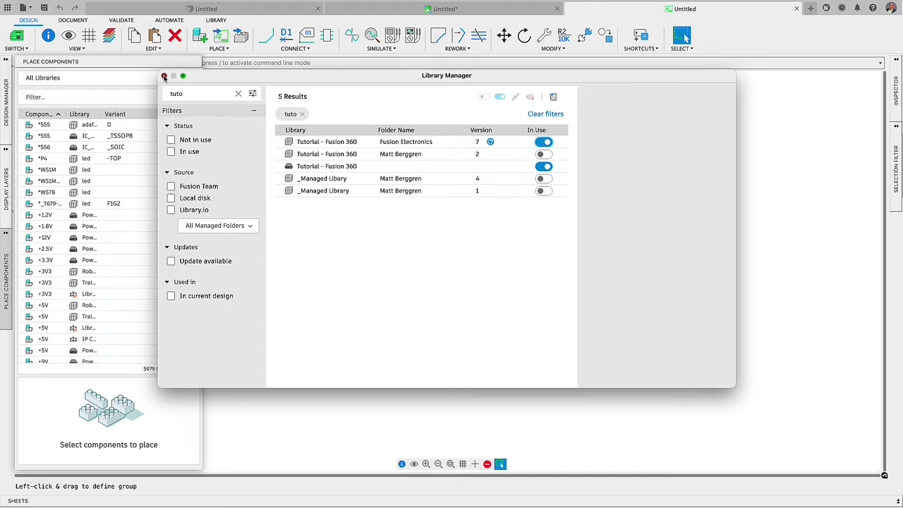
{"action": "left_click", "coordinate": [164, 75]}
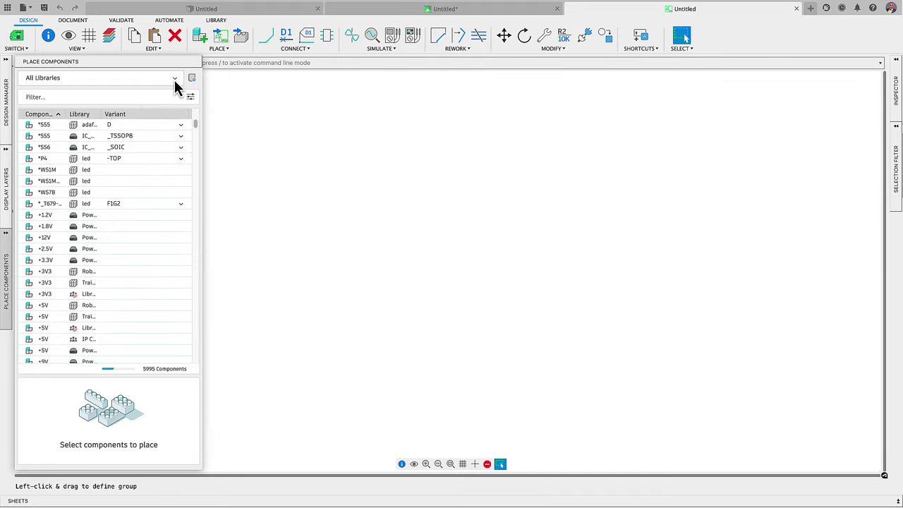
Filter components to the Tutorial - Fusion 360 library and pick LM555N package D0008A.
{"action": "left_click", "coordinate": [175, 79]}
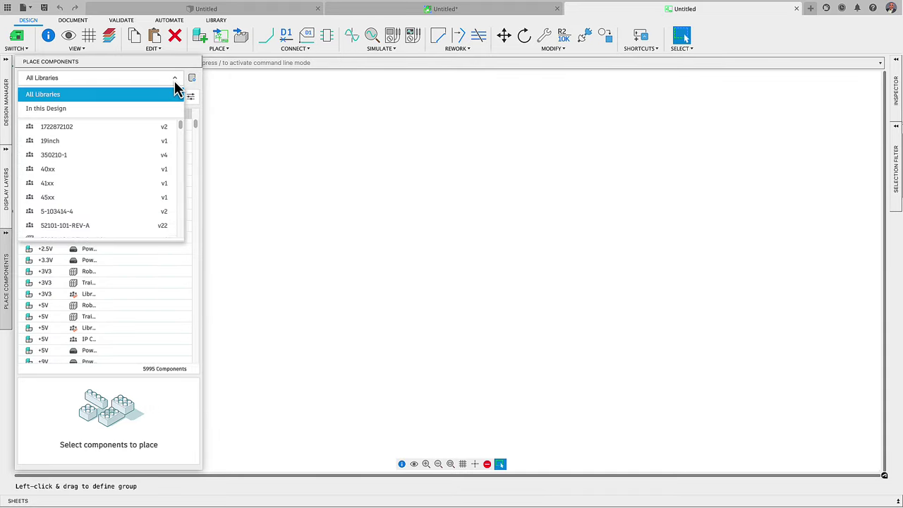
{"action": "type", "text": "tu"}
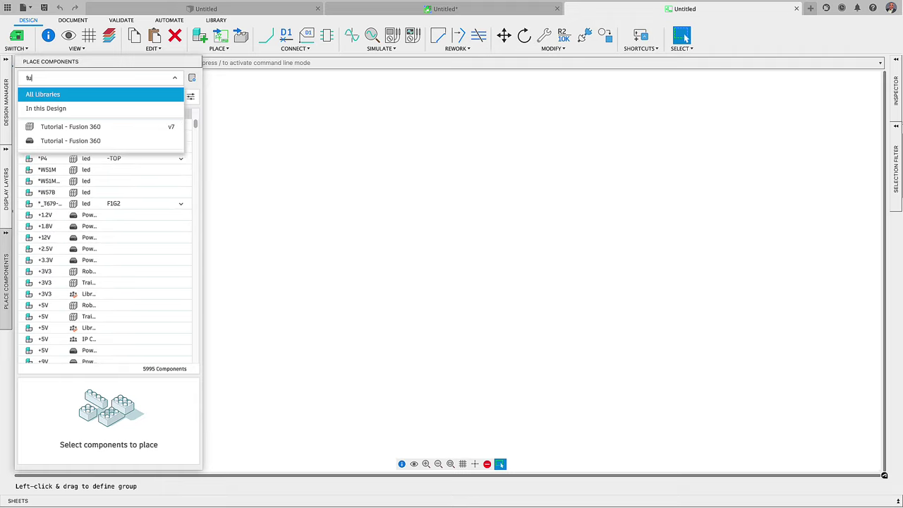
{"action": "left_click", "coordinate": [136, 131]}
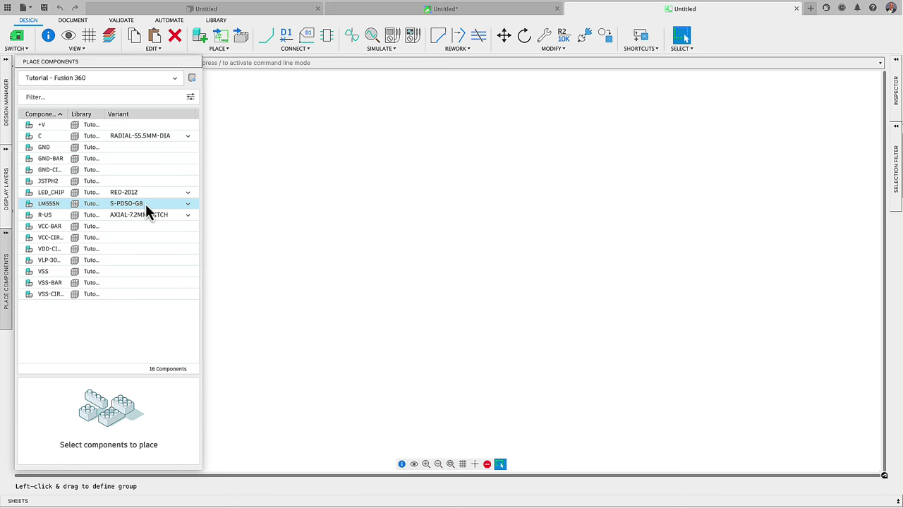
{"action": "left_click", "coordinate": [188, 204]}
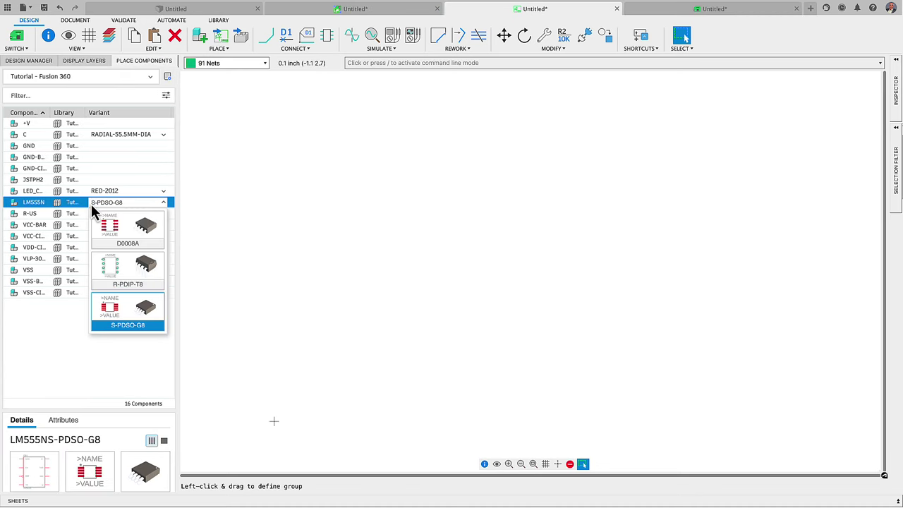
{"action": "left_click", "coordinate": [110, 236]}
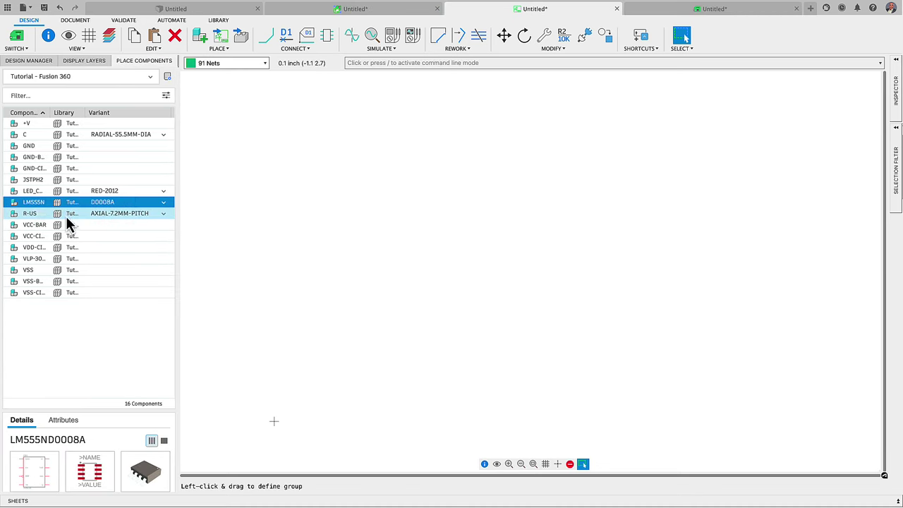
Place the LM555 timer on the schematic as IC1.
{"action": "left_click_drag", "start_coordinate": [39, 206], "coordinate": [430, 233]}
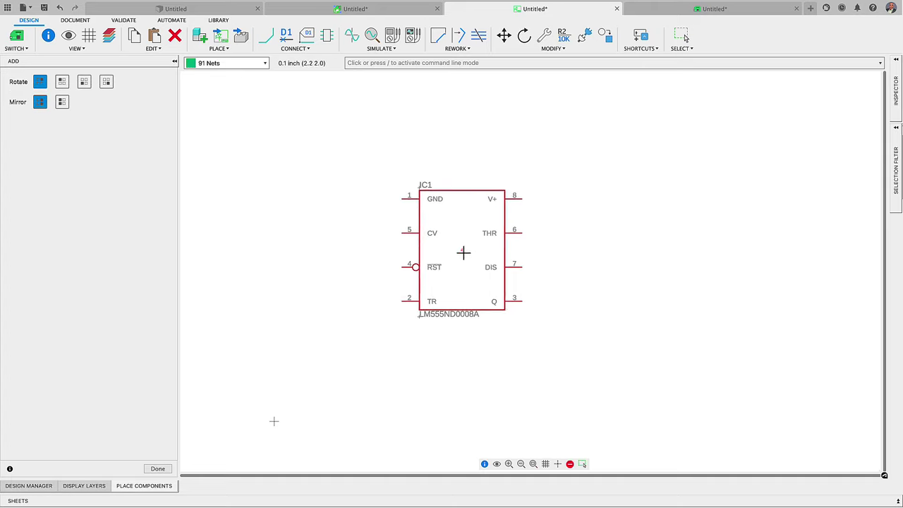
{"action": "right_click", "coordinate": [495, 257]}
{"action": "right_click", "coordinate": [495, 258]}
{"action": "right_click", "coordinate": [495, 257]}
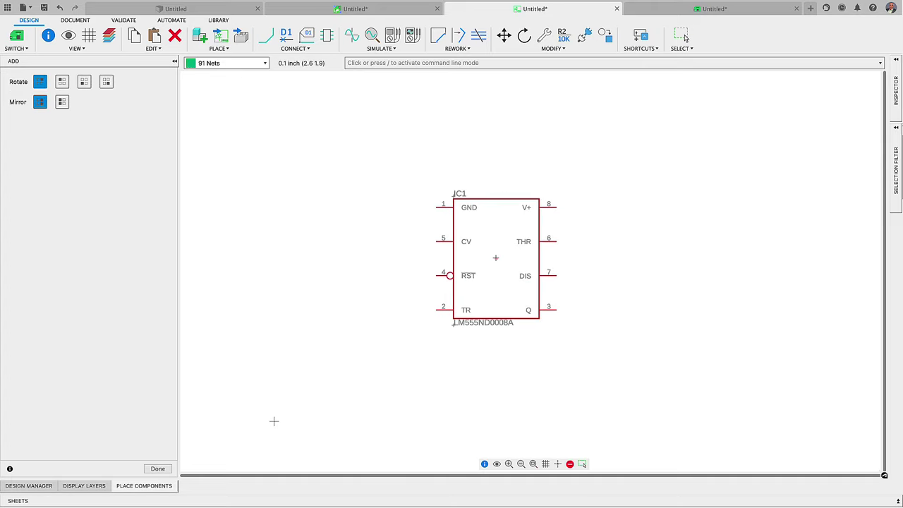
{"action": "middle_click", "coordinate": [495, 258]}
{"action": "middle_click", "coordinate": [495, 257]}
{"action": "left_click", "coordinate": [512, 249]}
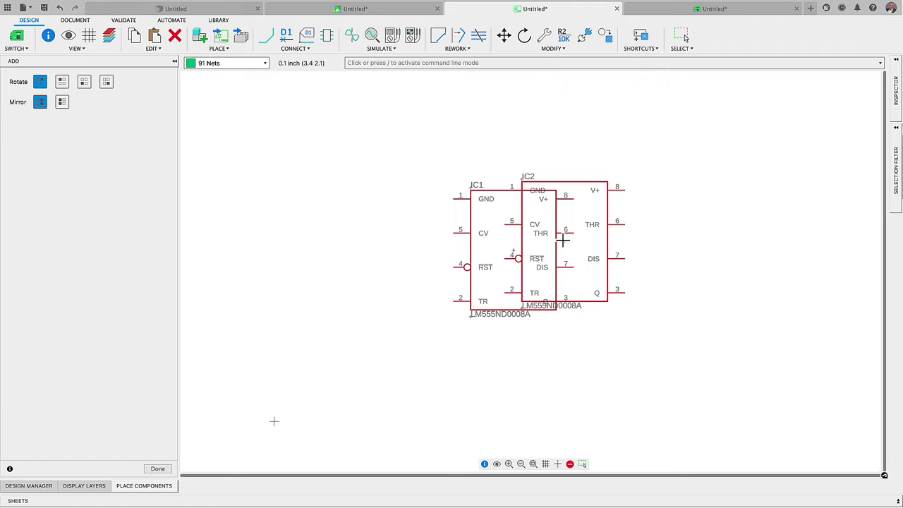
{"action": "key", "text": "Escape"}
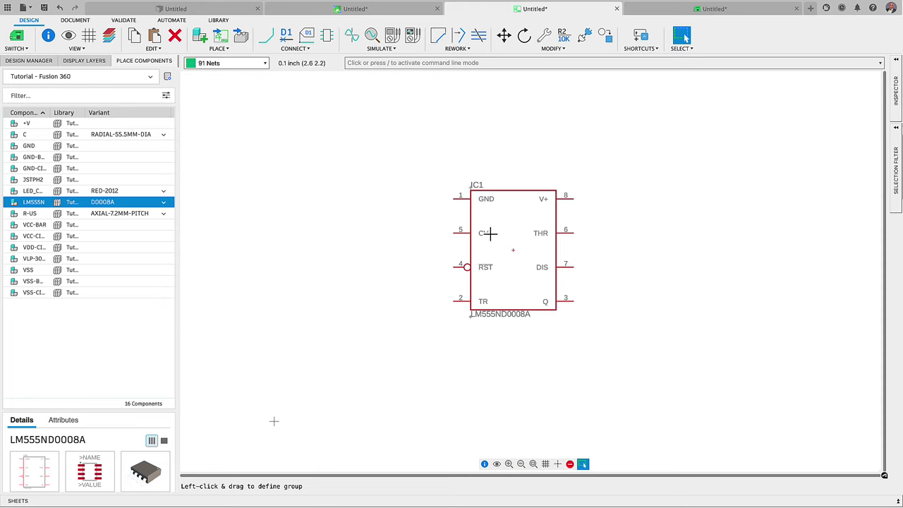
Place CHIP-1206 resistors: R1 above the 555, R2 below left, R3 upper right.
{"action": "left_click", "coordinate": [162, 216]}
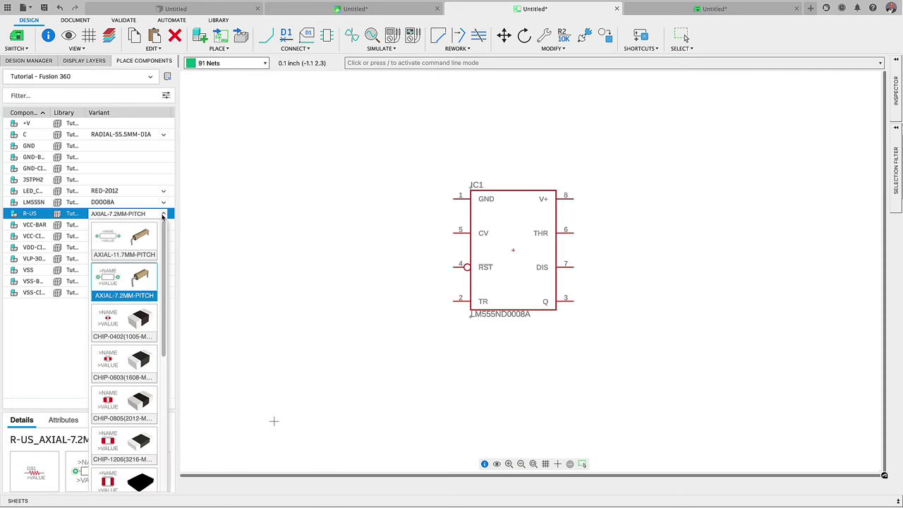
{"action": "left_click", "coordinate": [130, 444]}
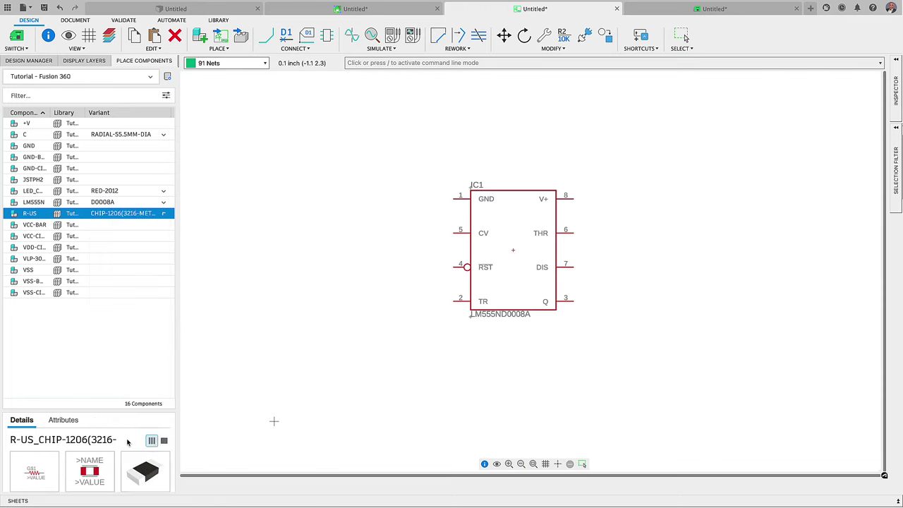
{"action": "left_click_drag", "start_coordinate": [45, 217], "coordinate": [310, 205]}
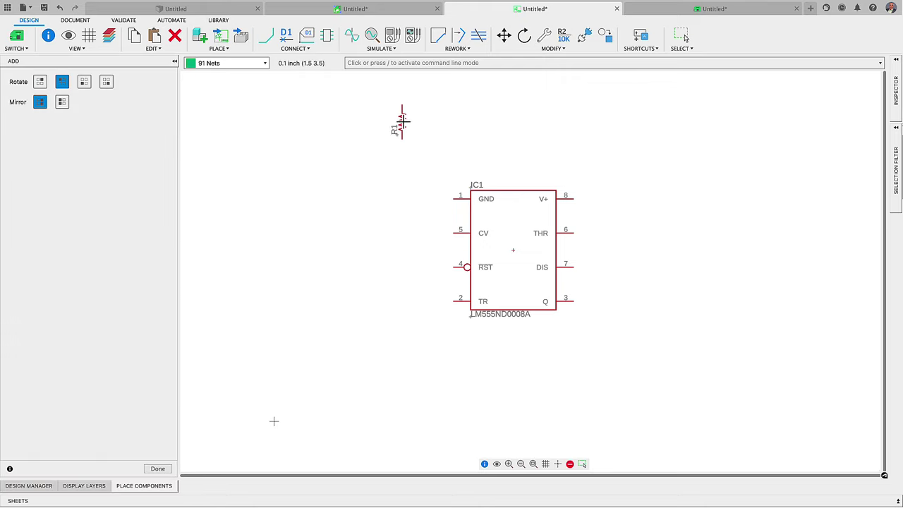
{"action": "left_click", "coordinate": [402, 122]}
{"action": "left_click", "coordinate": [393, 362]}
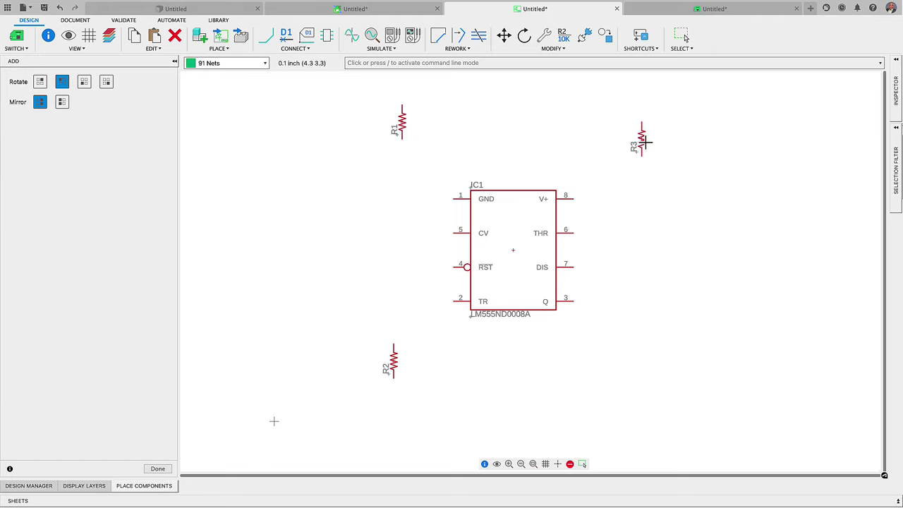
{"action": "left_click", "coordinate": [642, 132]}
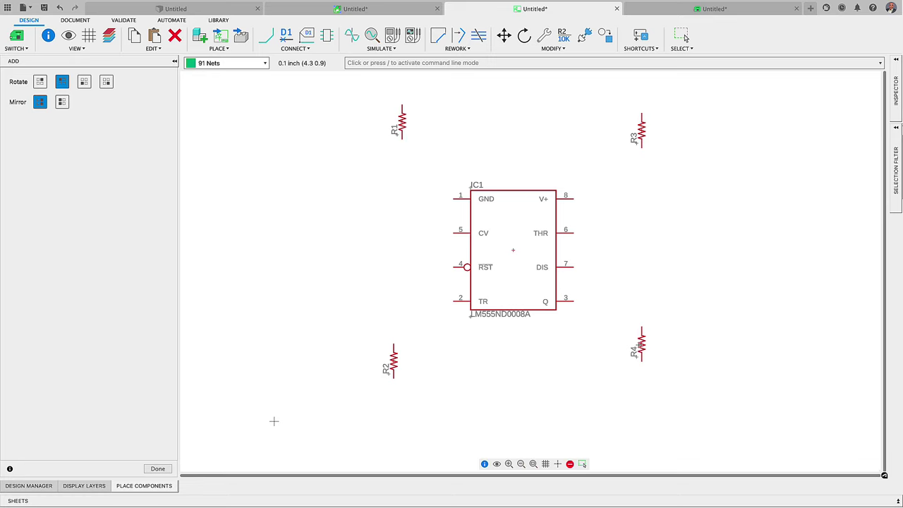
{"action": "key", "text": "Escape"}
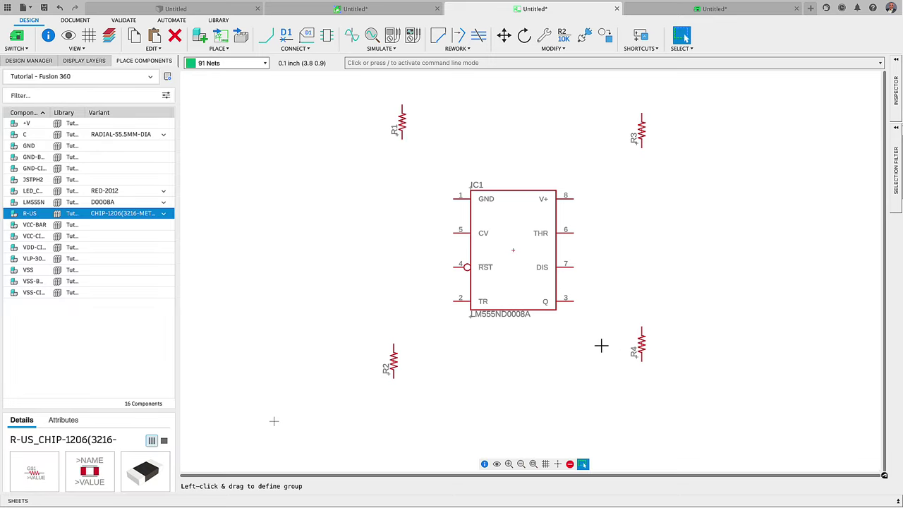
Place a CHIP-1206 capacitor C1 to the left of the chip.
{"action": "left_click", "coordinate": [163, 134]}
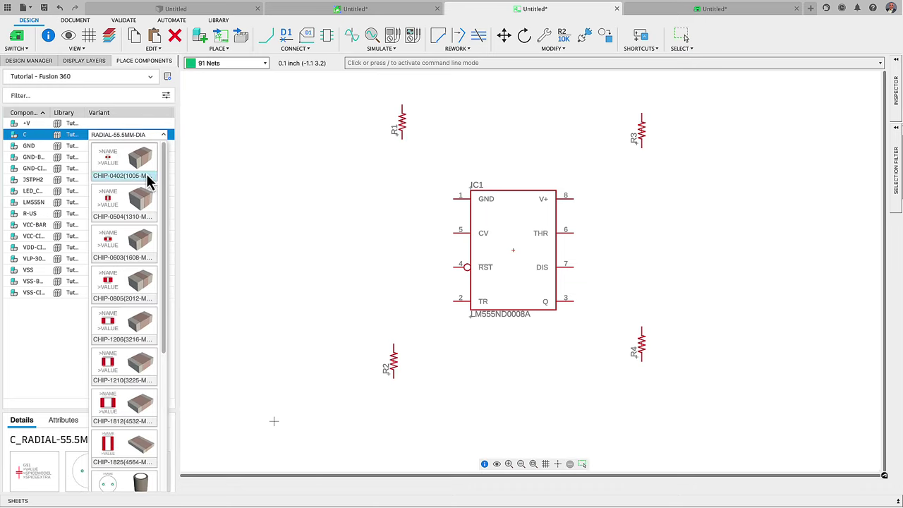
{"action": "left_click", "coordinate": [128, 323]}
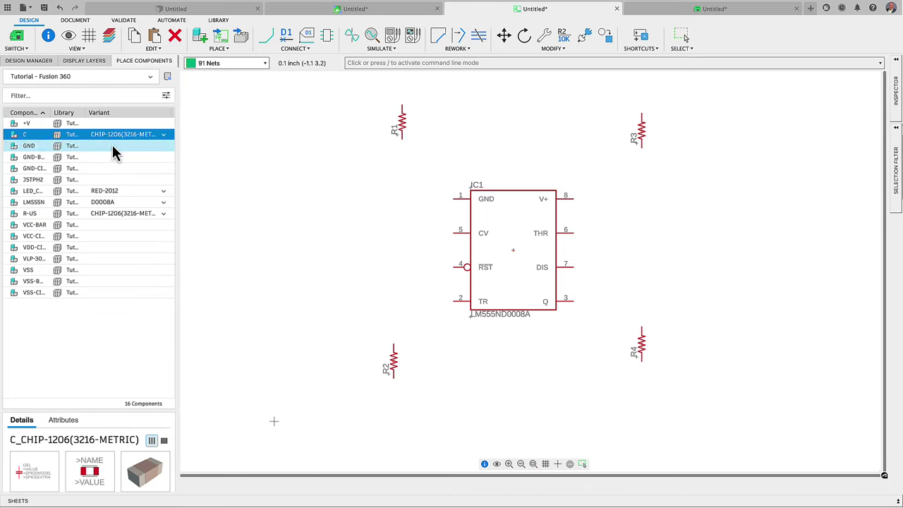
{"action": "left_click_drag", "start_coordinate": [128, 141], "coordinate": [326, 254]}
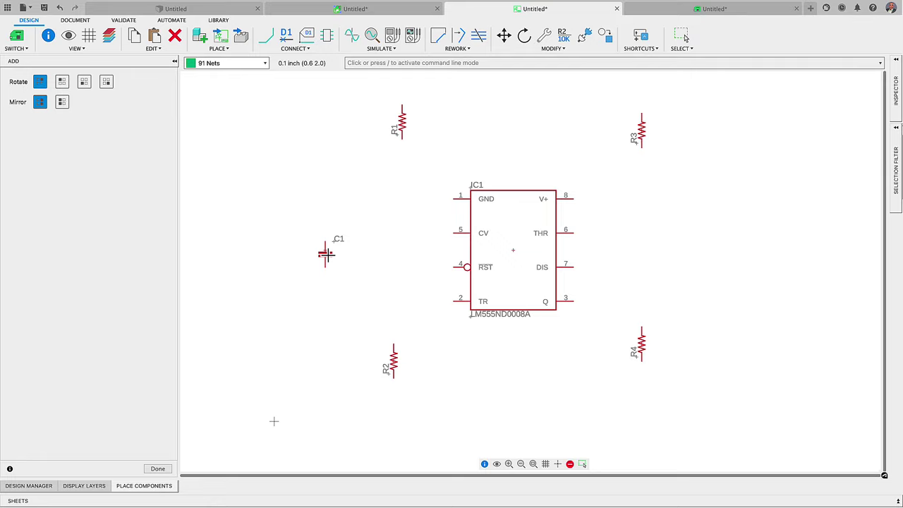
{"action": "left_click", "coordinate": [326, 254]}
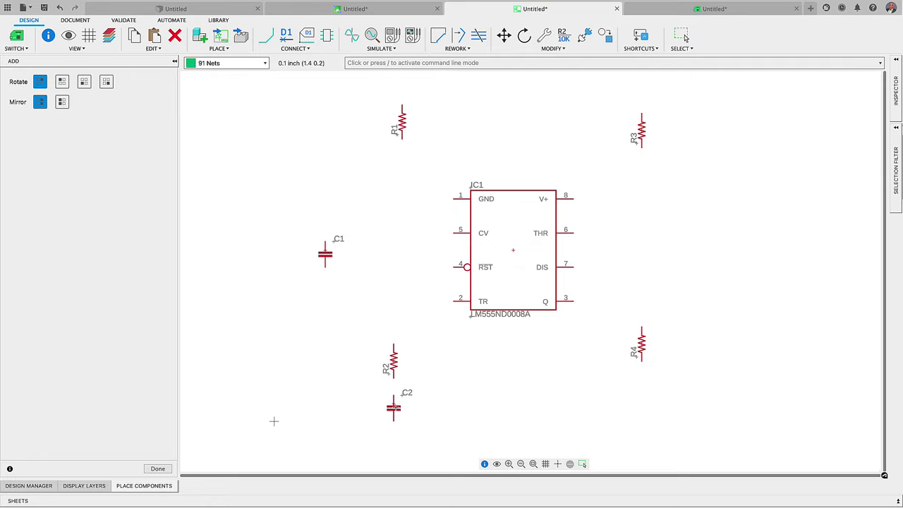
{"action": "key", "text": "Escape"}
Place GREEN-2012 LEDs: LED1 above R3 and LED2 below R4.
{"action": "left_click", "coordinate": [164, 191]}
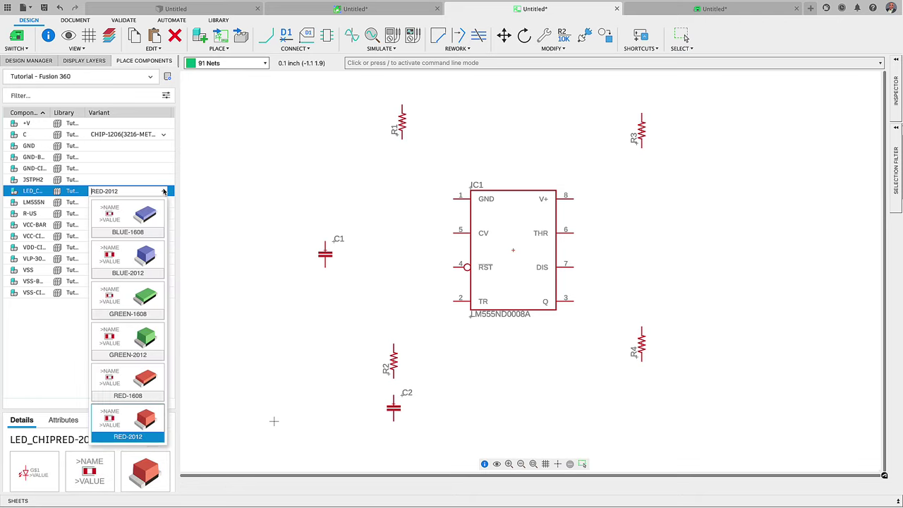
{"action": "left_click", "coordinate": [122, 342]}
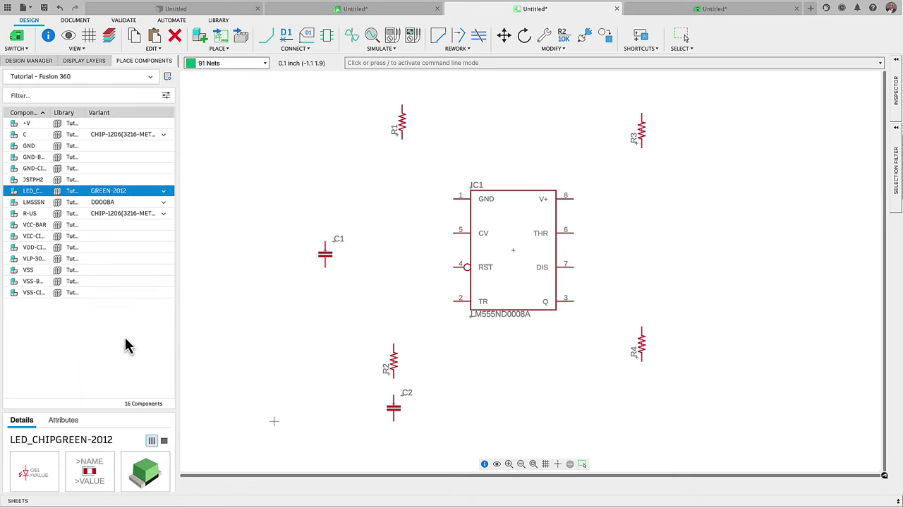
{"action": "double_click", "coordinate": [107, 191]}
{"action": "left_click", "coordinate": [640, 92]}
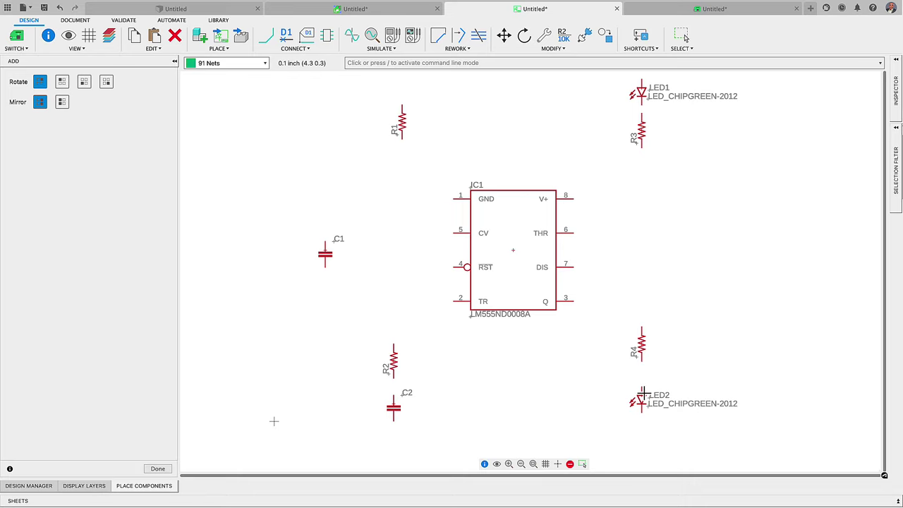
{"action": "left_click", "coordinate": [642, 392]}
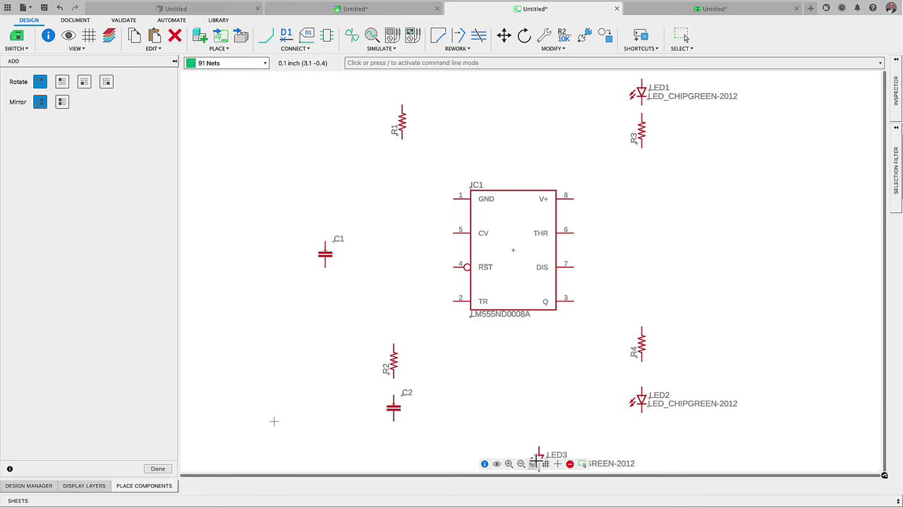
{"action": "left_click", "coordinate": [533, 464]}
{"action": "key", "text": "Escape"}
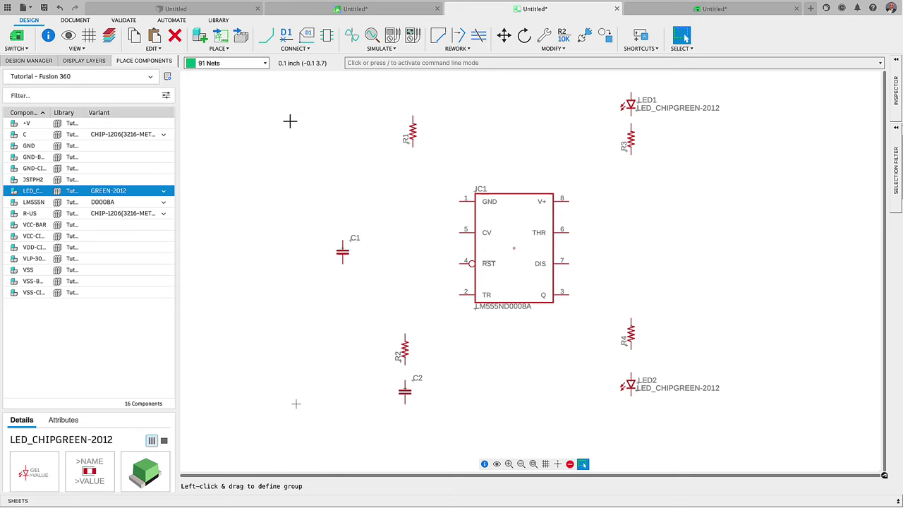
Wire R1 to R2, CV to C1, R3 to R4, R4 to LED2 and LED1 to R3.
{"action": "left_click", "coordinate": [267, 37]}
{"action": "left_click", "coordinate": [412, 146]}
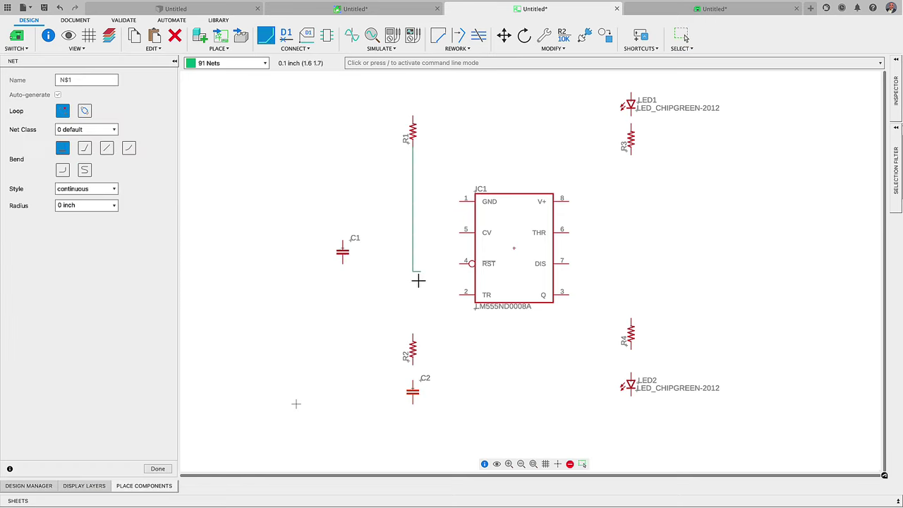
{"action": "left_click", "coordinate": [412, 341]}
{"action": "scroll", "coordinate": [460, 234], "scroll_direction": "up", "scroll_amount": 1}
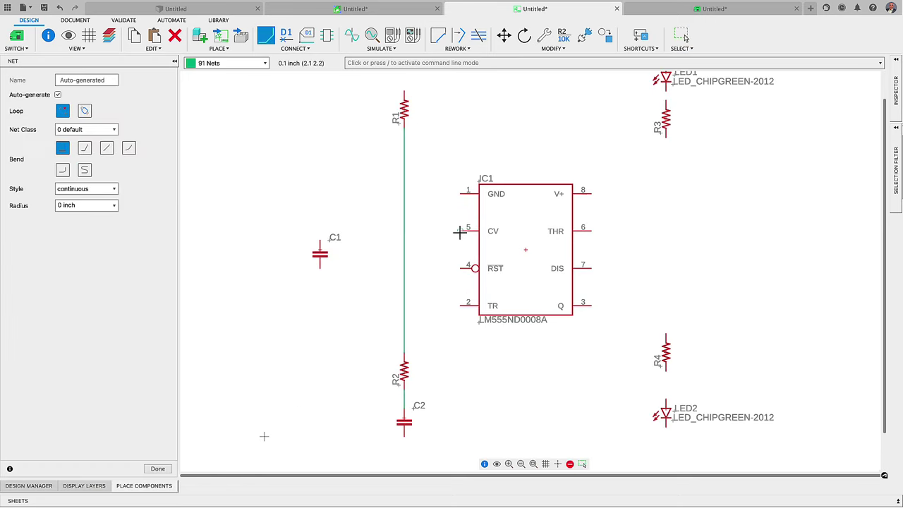
{"action": "left_click", "coordinate": [462, 231]}
{"action": "left_click", "coordinate": [319, 245]}
{"action": "left_click", "coordinate": [667, 141]}
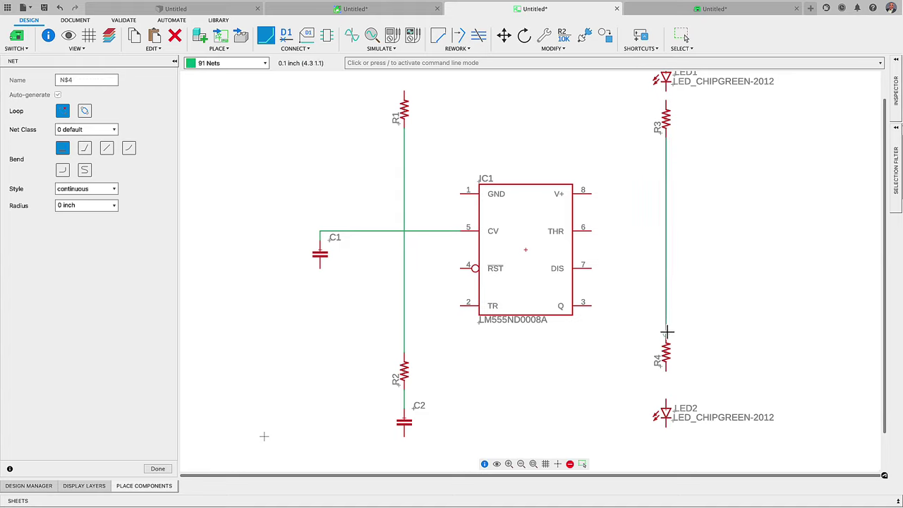
{"action": "left_click", "coordinate": [666, 336]}
{"action": "left_click", "coordinate": [667, 369]}
{"action": "left_click", "coordinate": [667, 401]}
{"action": "left_click", "coordinate": [667, 103]}
{"action": "left_click", "coordinate": [667, 88]}
Connect TR to R1–R2, Q to R3–R4, THR to R2–C2, and DIS to R1's wire.
{"action": "left_click", "coordinate": [460, 304]}
{"action": "left_click", "coordinate": [403, 325]}
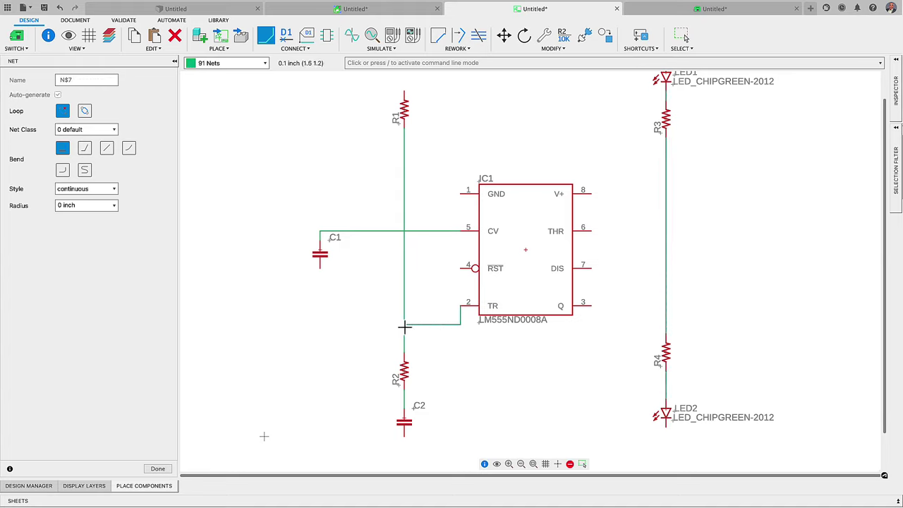
{"action": "left_click", "coordinate": [591, 304]}
{"action": "left_click", "coordinate": [666, 305]}
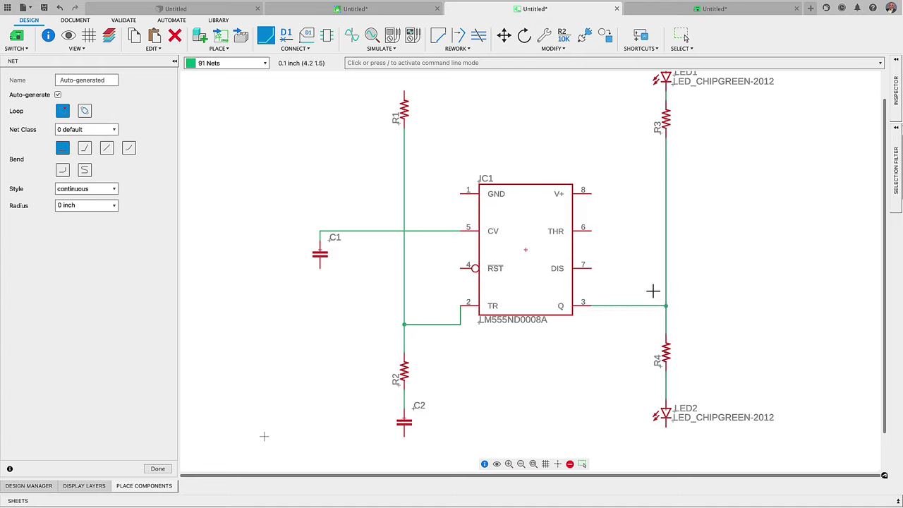
{"action": "left_click", "coordinate": [591, 230]}
{"action": "left_click", "coordinate": [619, 231]}
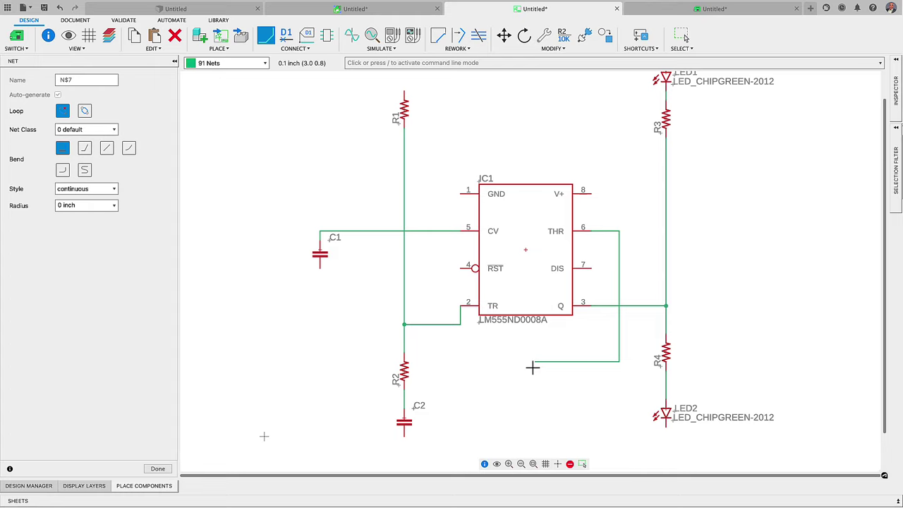
{"action": "left_click", "coordinate": [403, 398]}
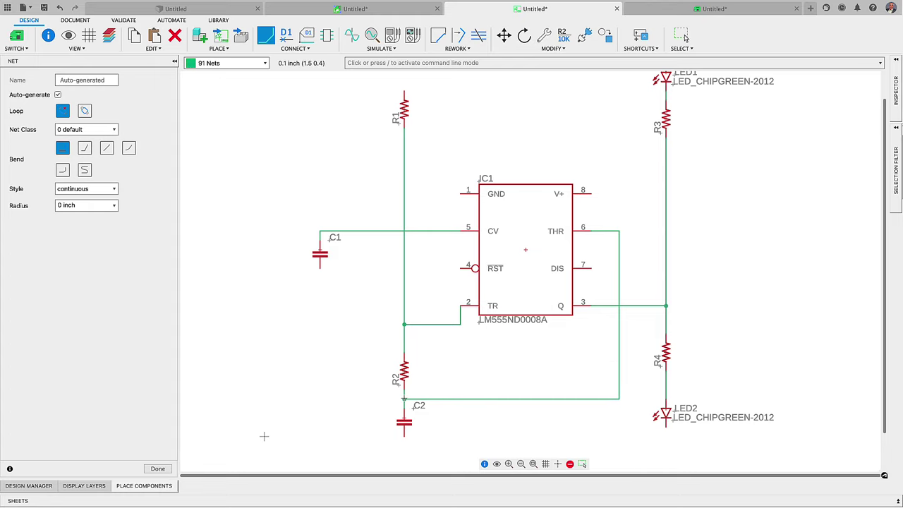
{"action": "left_click", "coordinate": [591, 267]}
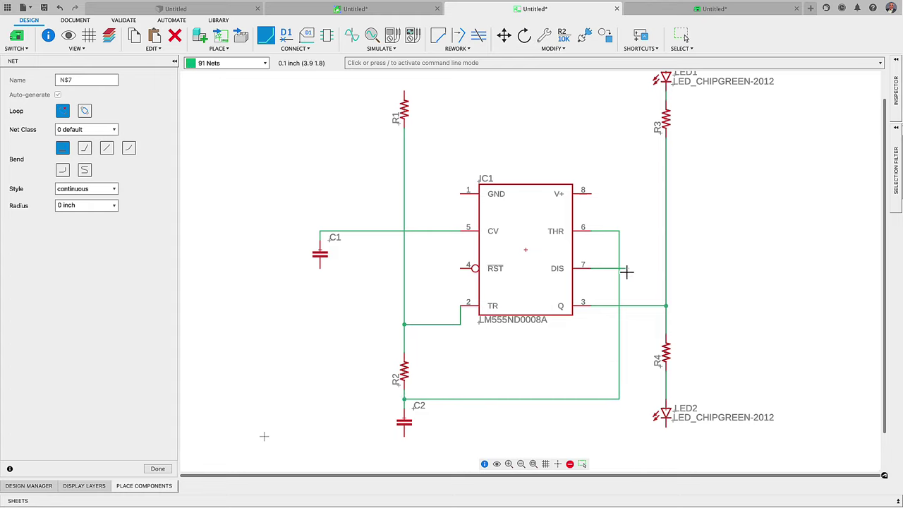
{"action": "left_click", "coordinate": [628, 156]}
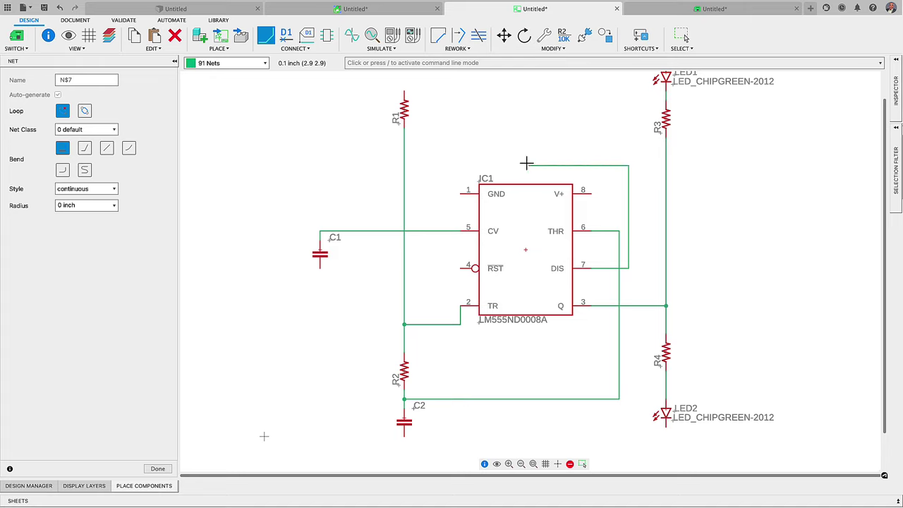
{"action": "left_click", "coordinate": [403, 156]}
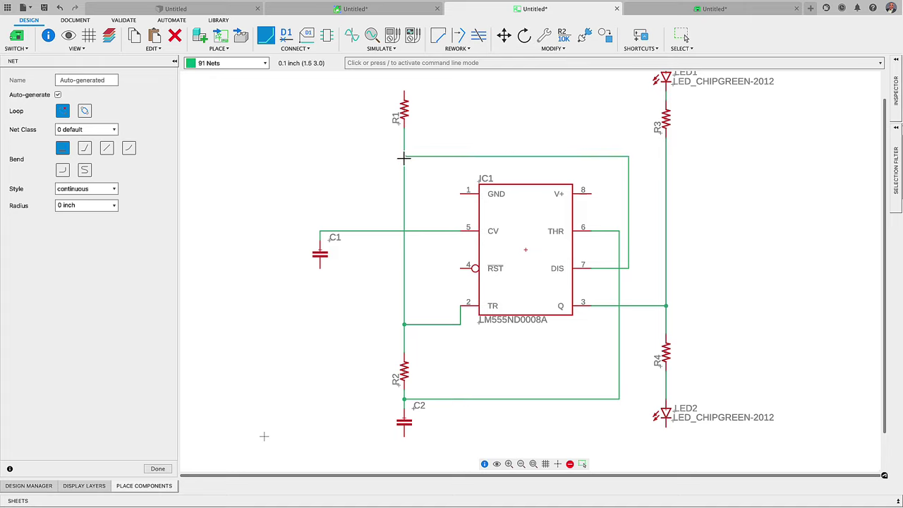
Draw open leads from the GND, RST and V+ pins.
{"action": "left_click", "coordinate": [459, 191]}
{"action": "double_click", "coordinate": [441, 193]}
{"action": "left_click", "coordinate": [458, 268]}
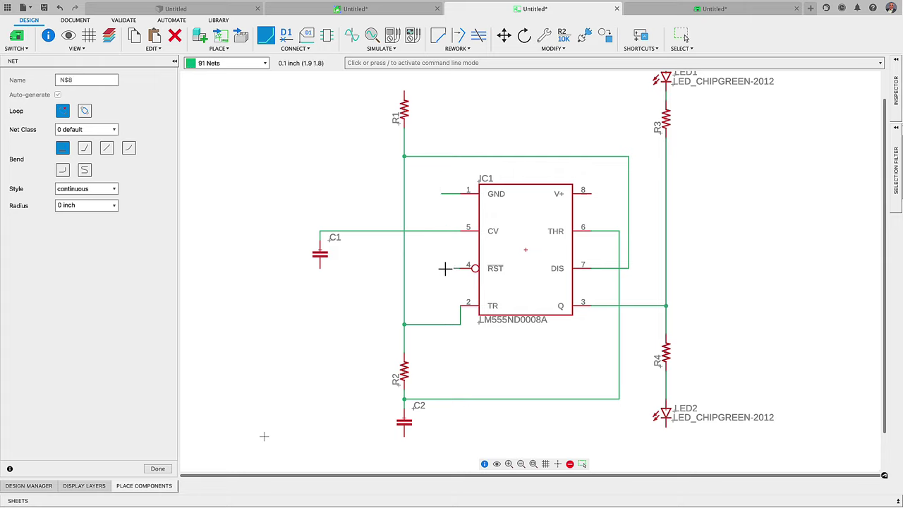
{"action": "double_click", "coordinate": [442, 268]}
{"action": "left_click", "coordinate": [591, 190]}
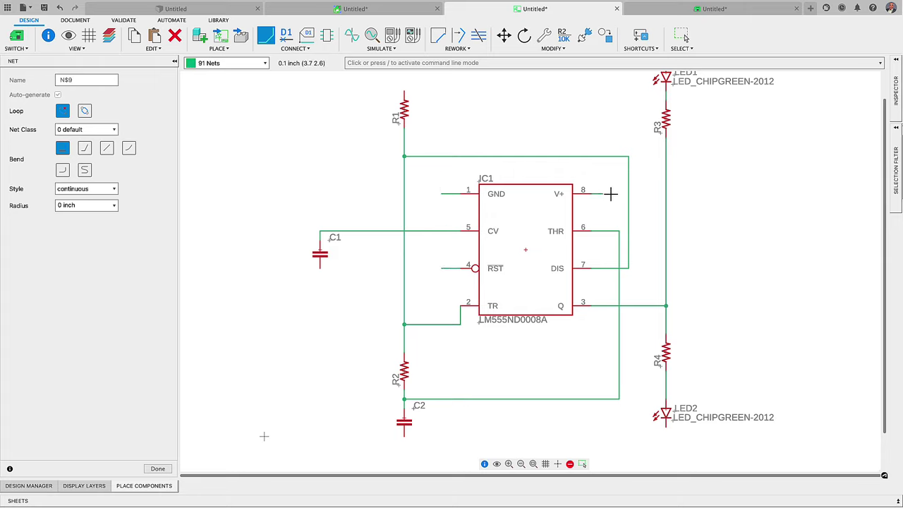
{"action": "double_click", "coordinate": [611, 93]}
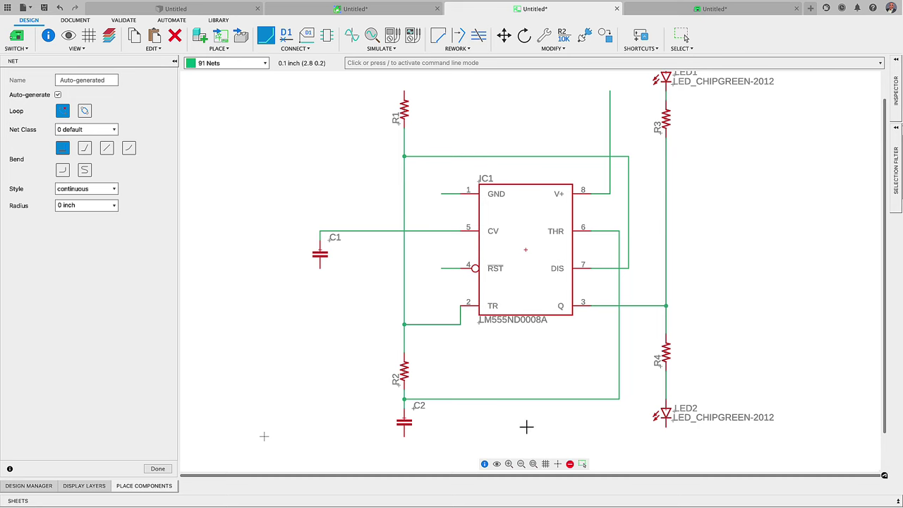
{"action": "left_click", "coordinate": [533, 463]}
{"action": "key", "text": "Escape"}
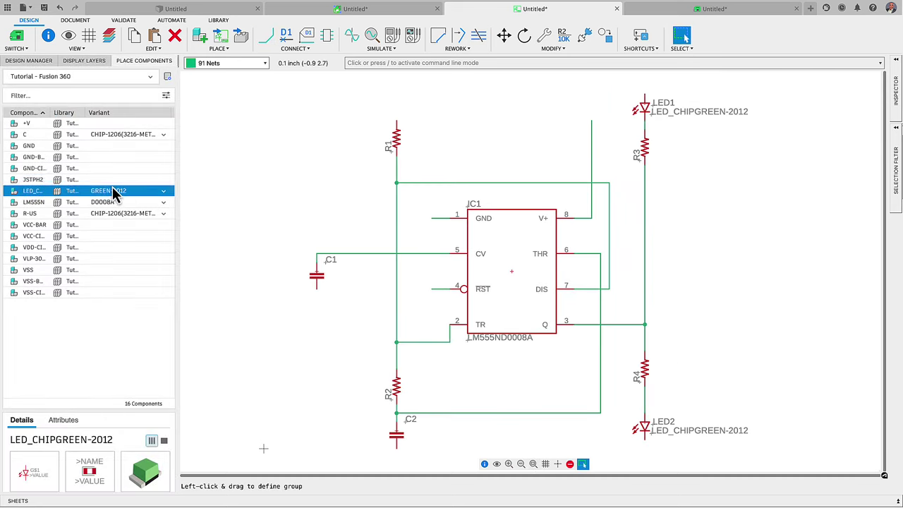
Place a mirrored JSTPH2 connector JP1 at the upper left of the schematic.
{"action": "left_click", "coordinate": [127, 179], "text": "shift"}
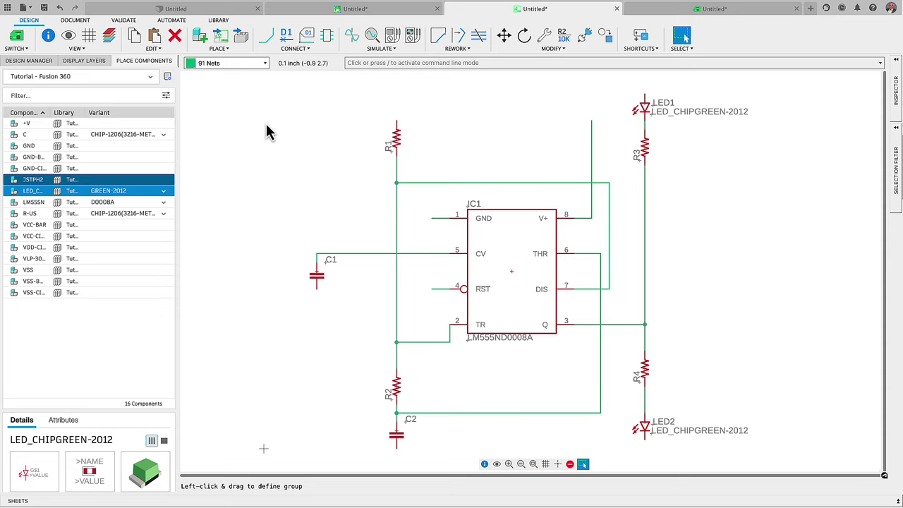
{"action": "left_click", "coordinate": [317, 117]}
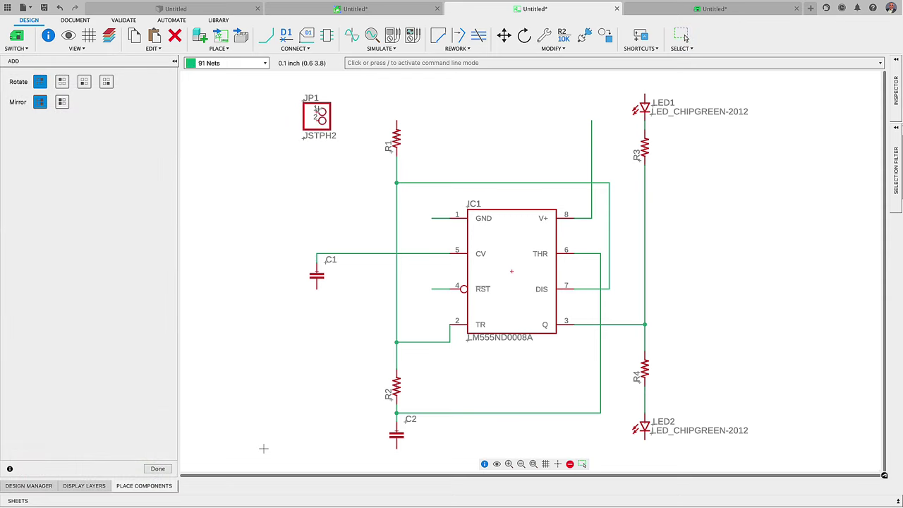
{"action": "middle_click", "coordinate": [316, 118]}
{"action": "middle_click_drag", "start_coordinate": [316, 117], "coordinate": [315, 162]}
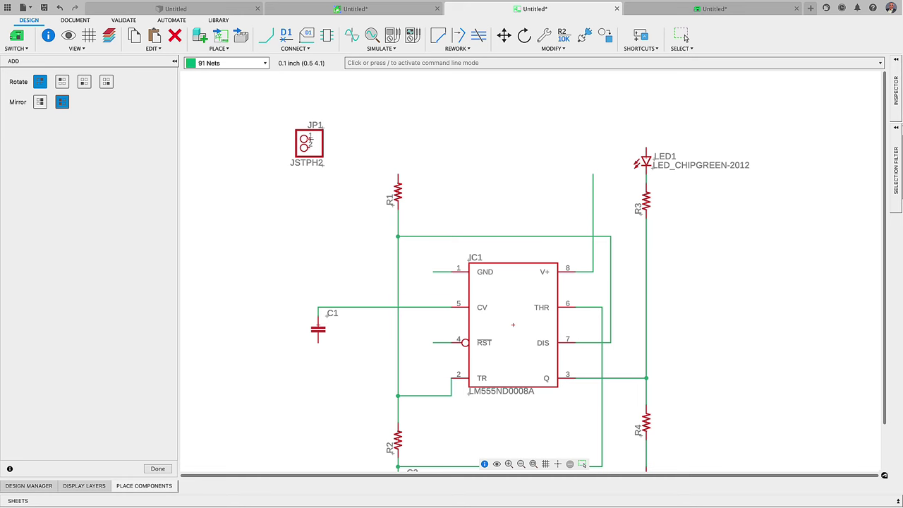
Finish placing JP1 and put a VSS supply symbol above R1.
{"action": "left_click", "coordinate": [681, 37]}
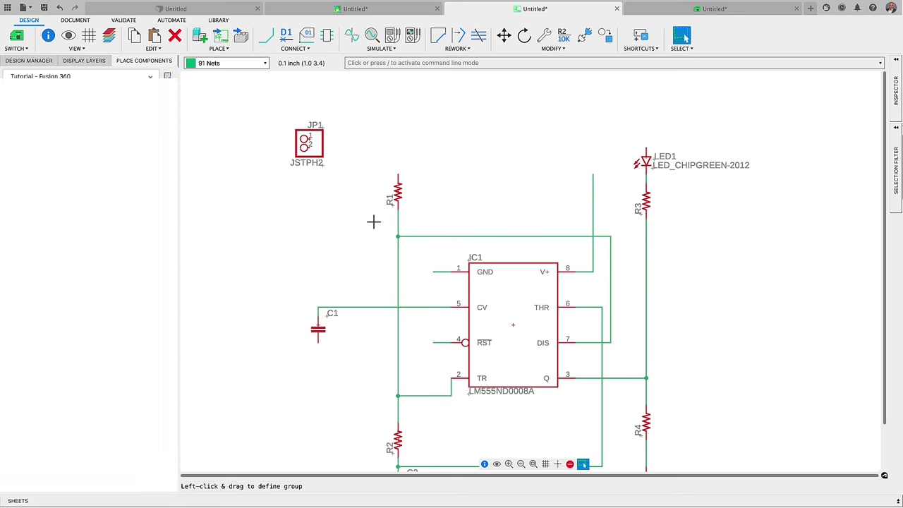
{"action": "left_click", "coordinate": [533, 464]}
{"action": "left_click", "coordinate": [105, 269]}
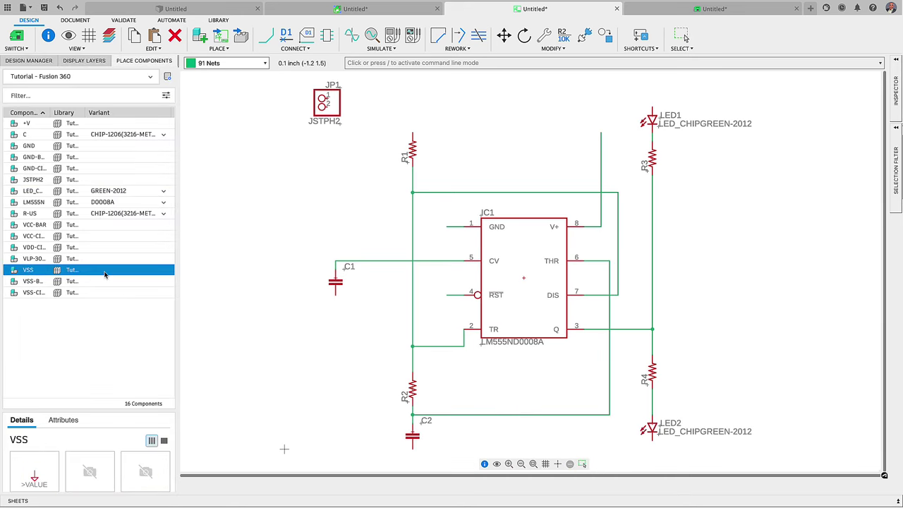
{"action": "left_click_drag", "start_coordinate": [102, 279], "coordinate": [355, 141]}
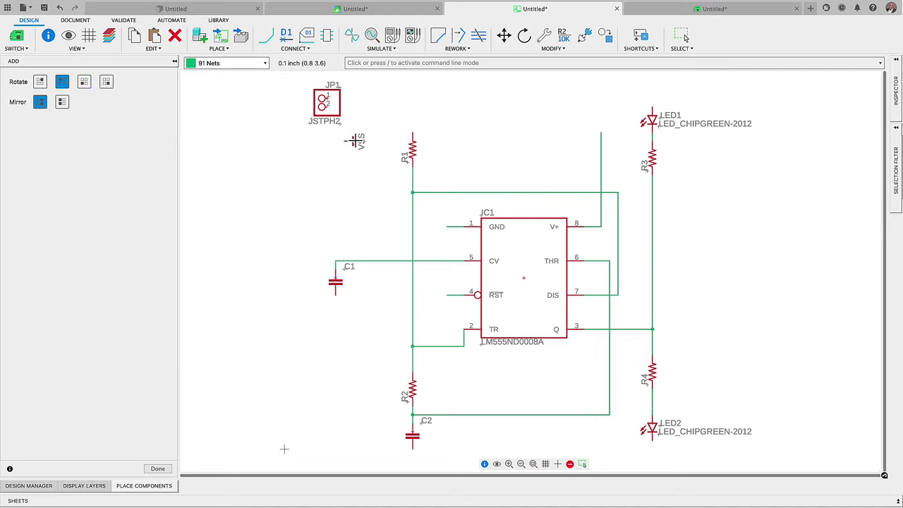
{"action": "left_click", "coordinate": [413, 124]}
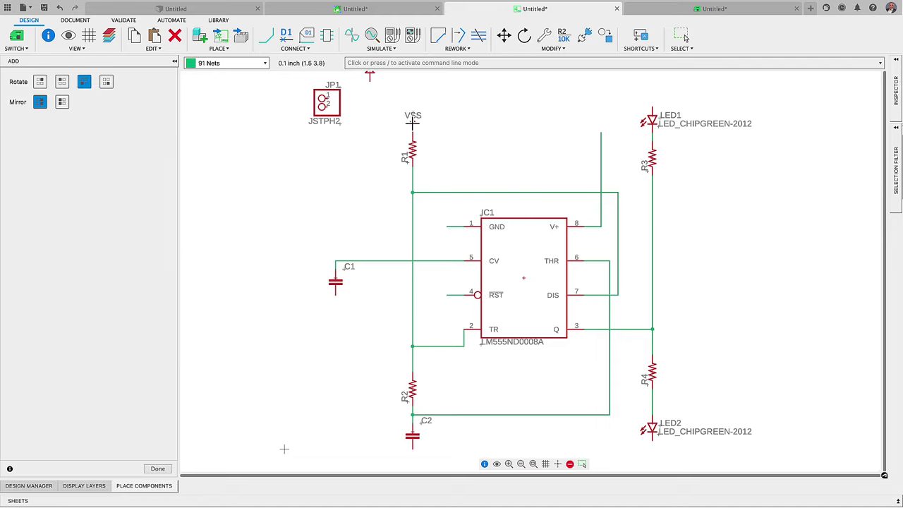
Attach VSS supplies to the pin 8 and RST pin 4 wires, renaming both nets VSS.
{"action": "left_click", "coordinate": [600, 126]}
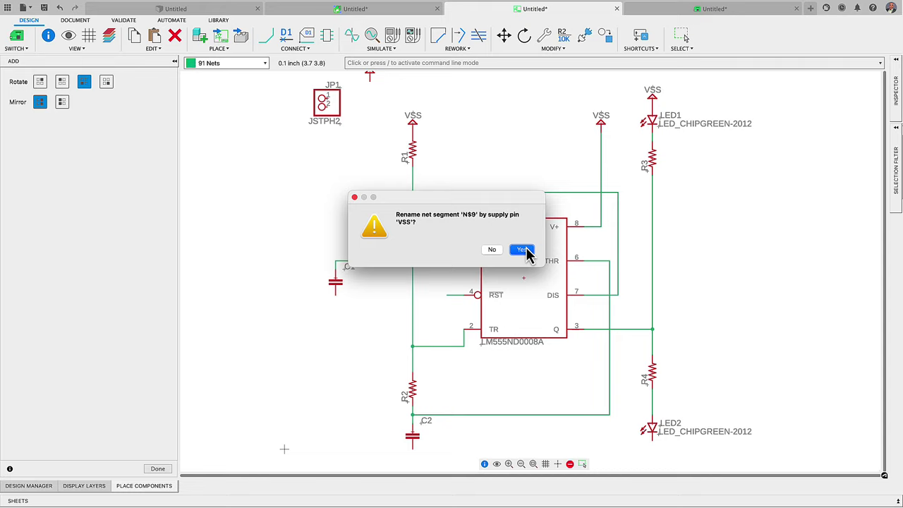
{"action": "left_click", "coordinate": [527, 250]}
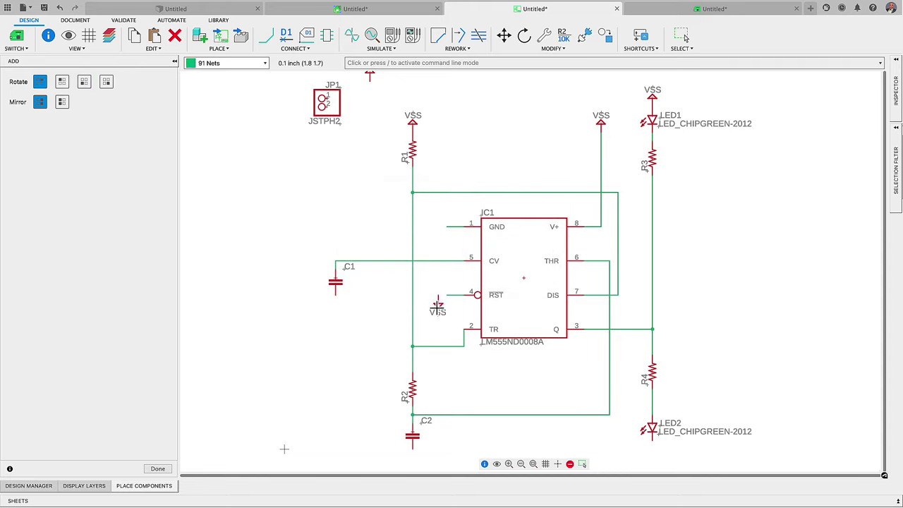
{"action": "left_click", "coordinate": [446, 296]}
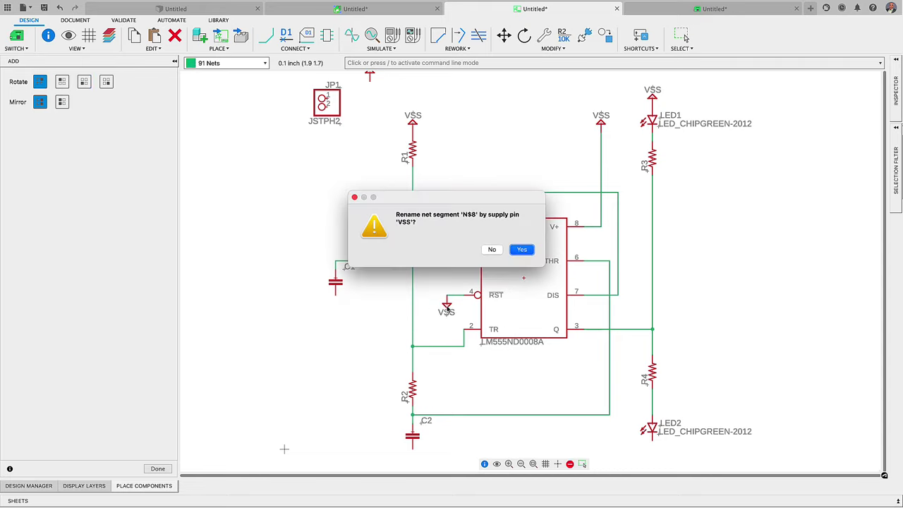
{"action": "left_click", "coordinate": [526, 250]}
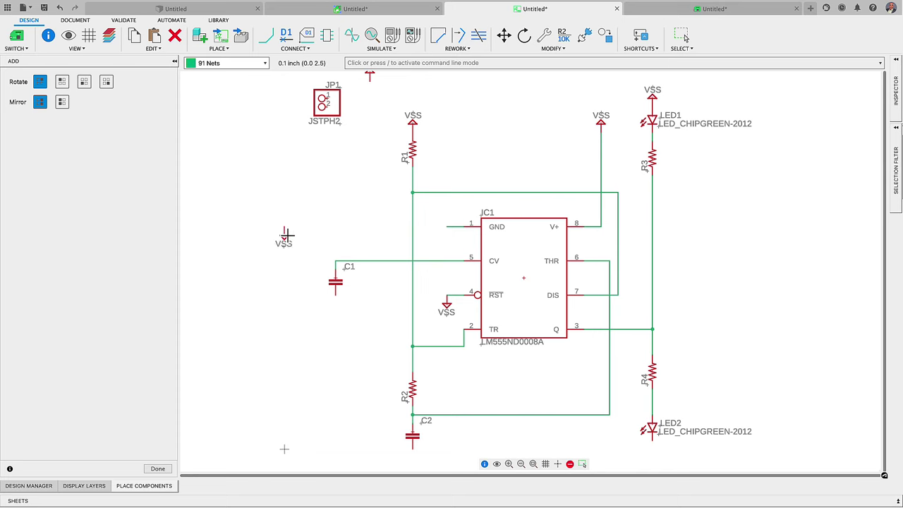
{"action": "key", "text": "Escape"}
Place GND-BAR ground symbols under JP1, C1, C2, LED2 and IC1 pin 1.
{"action": "left_click", "coordinate": [682, 37]}
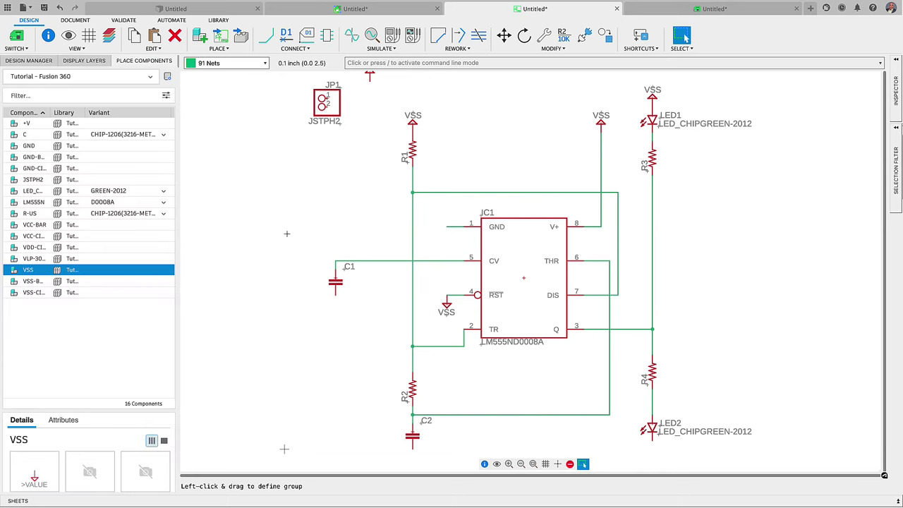
{"action": "left_click", "coordinate": [91, 147]}
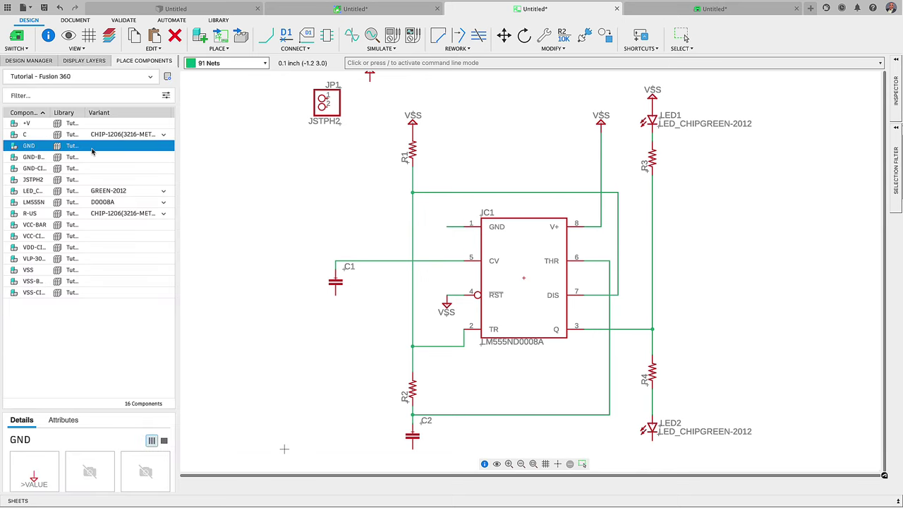
{"action": "left_click", "coordinate": [89, 158]}
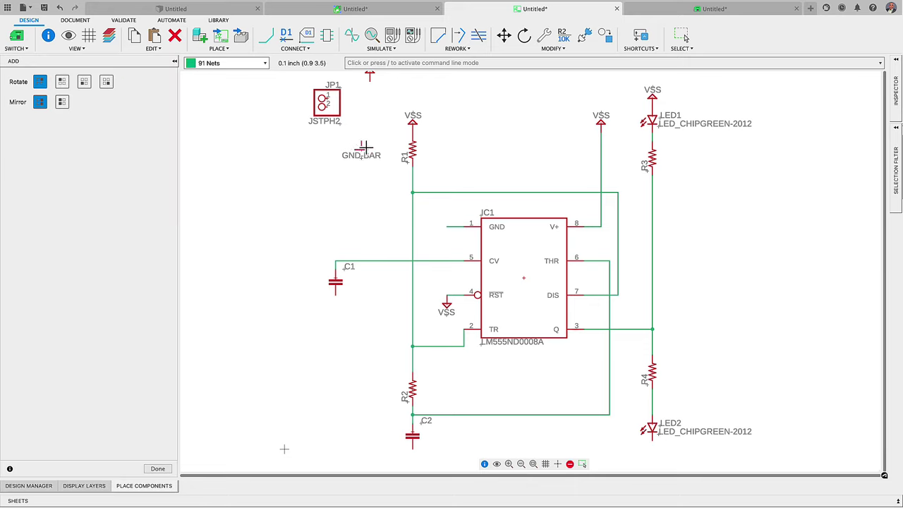
{"action": "left_click", "coordinate": [370, 132]}
{"action": "left_click", "coordinate": [335, 302]}
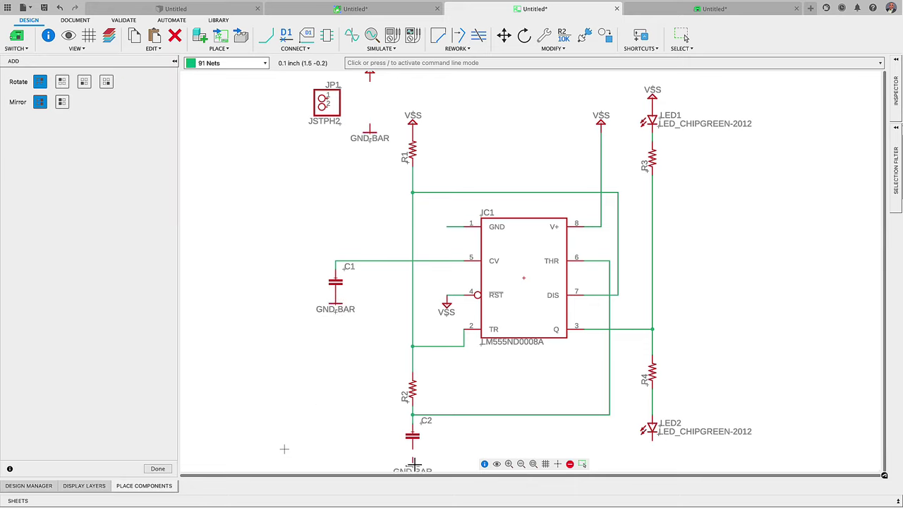
{"action": "left_click", "coordinate": [413, 455]}
{"action": "left_click", "coordinate": [652, 448]}
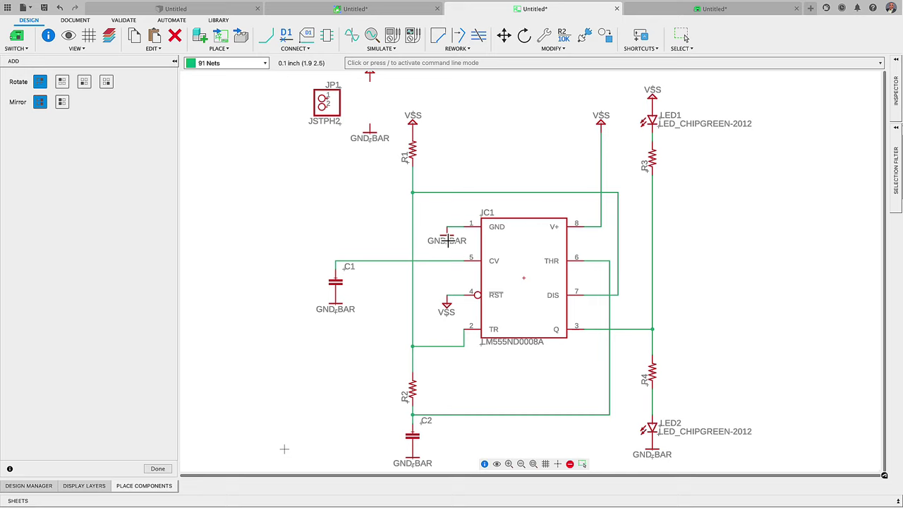
{"action": "left_click", "coordinate": [446, 240]}
{"action": "left_click", "coordinate": [520, 250]}
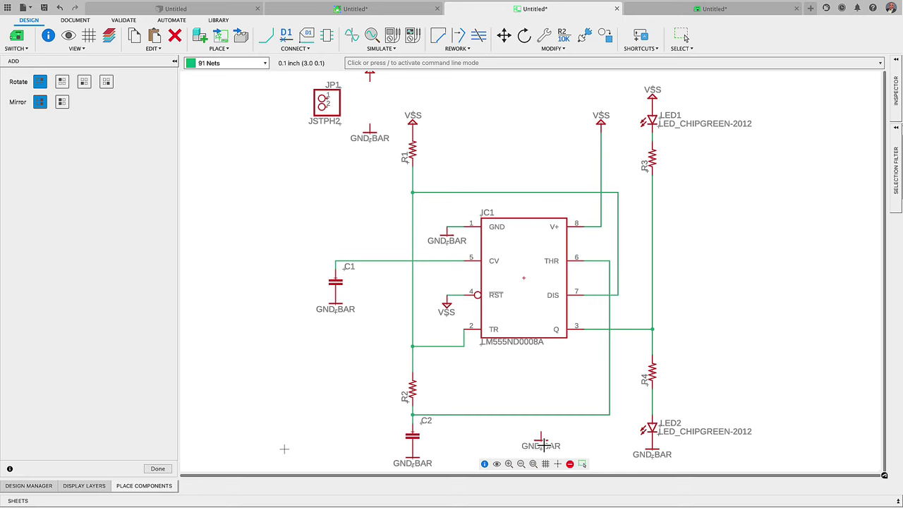
{"action": "scroll", "coordinate": [540, 455], "scroll_direction": "down", "scroll_amount": 1}
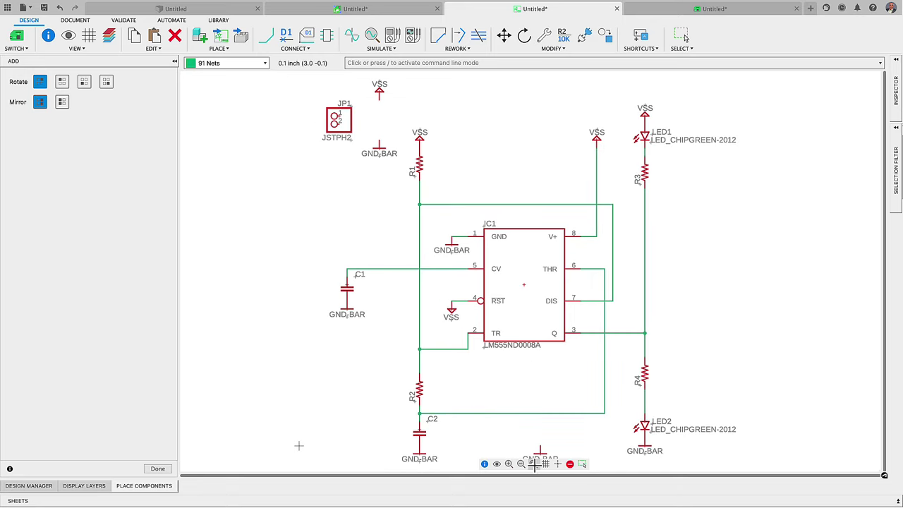
{"action": "key", "text": "Escape"}
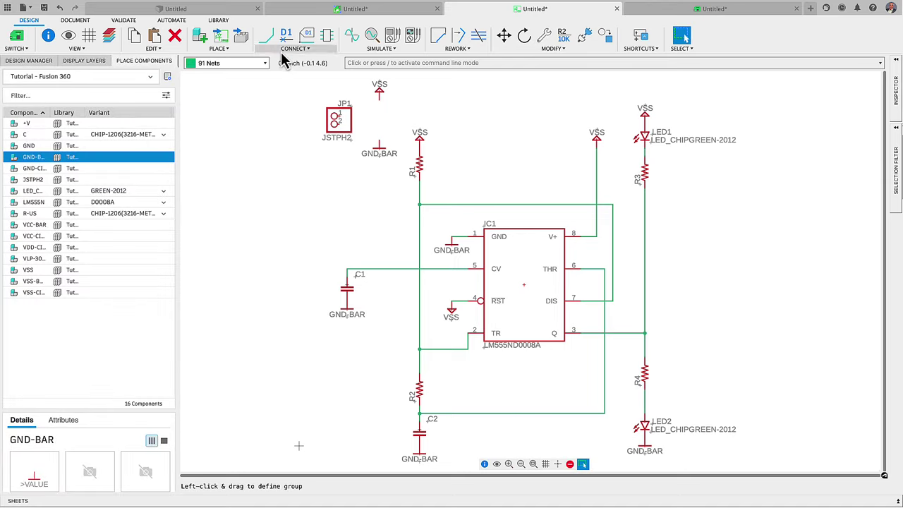
Wire JP1 pin 2 to the GND-BAR symbol and JP1 pin 1 to VSS.
{"action": "left_click", "coordinate": [265, 35]}
{"action": "left_click", "coordinate": [380, 146]}
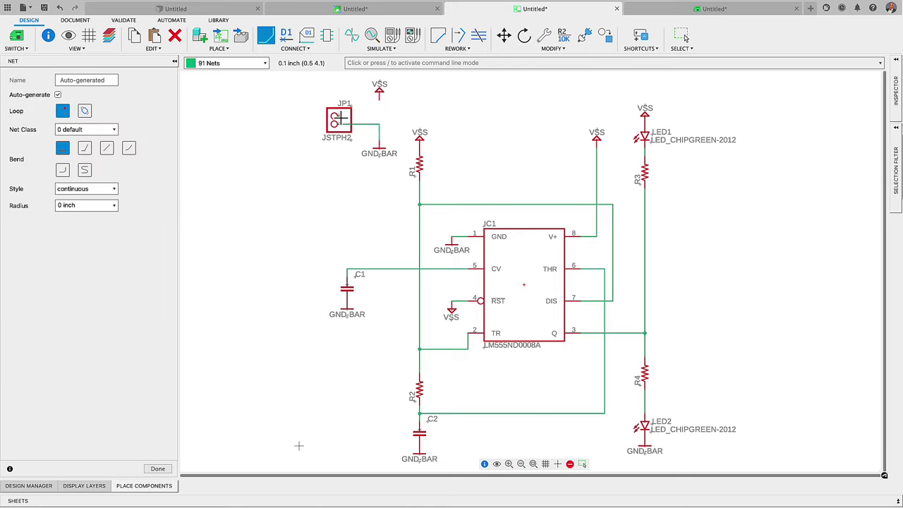
{"action": "left_click", "coordinate": [351, 115]}
{"action": "left_click", "coordinate": [379, 98]}
Set resistor values R1 to 1K and R2 to 470K.
{"action": "left_click", "coordinate": [562, 36]}
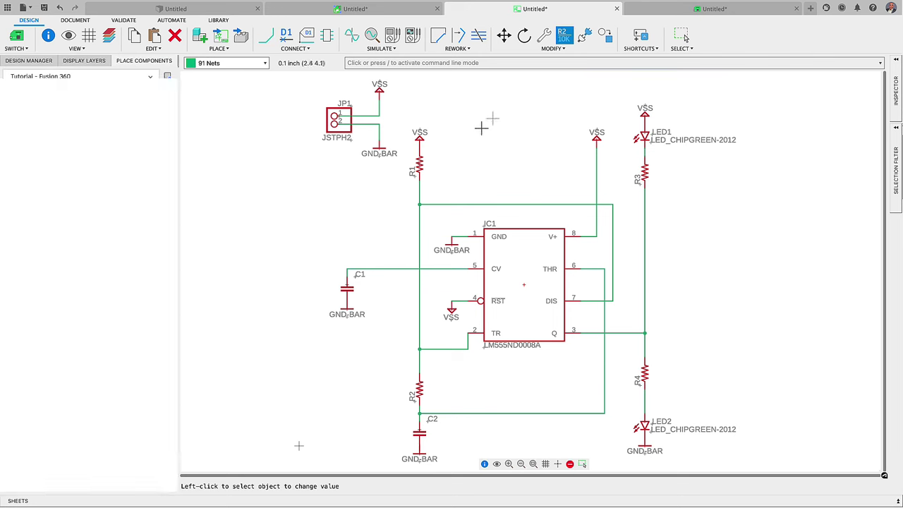
{"action": "left_click", "coordinate": [420, 167]}
{"action": "type", "text": "1K"}
{"action": "key", "text": "Return"}
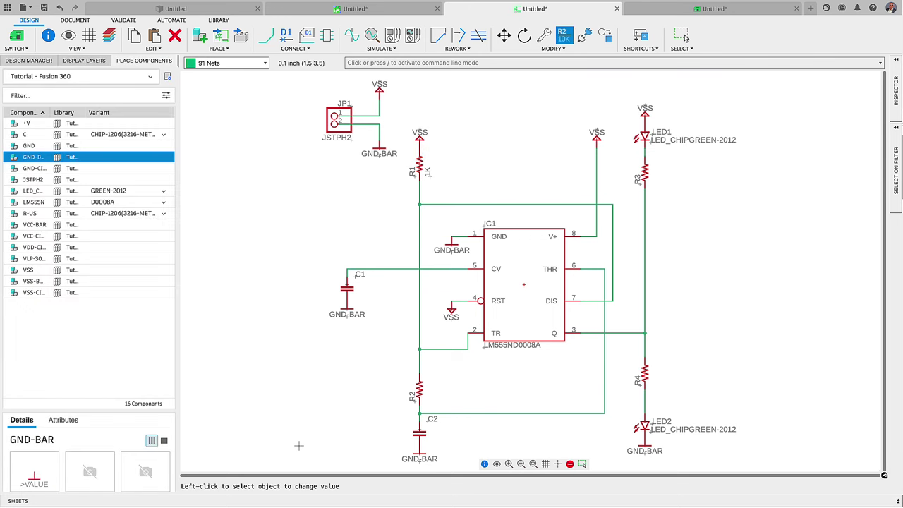
{"action": "scroll", "coordinate": [419, 266], "scroll_direction": "down", "scroll_amount": 1}
{"action": "left_click", "coordinate": [421, 372]}
{"action": "type", "text": "470K"}
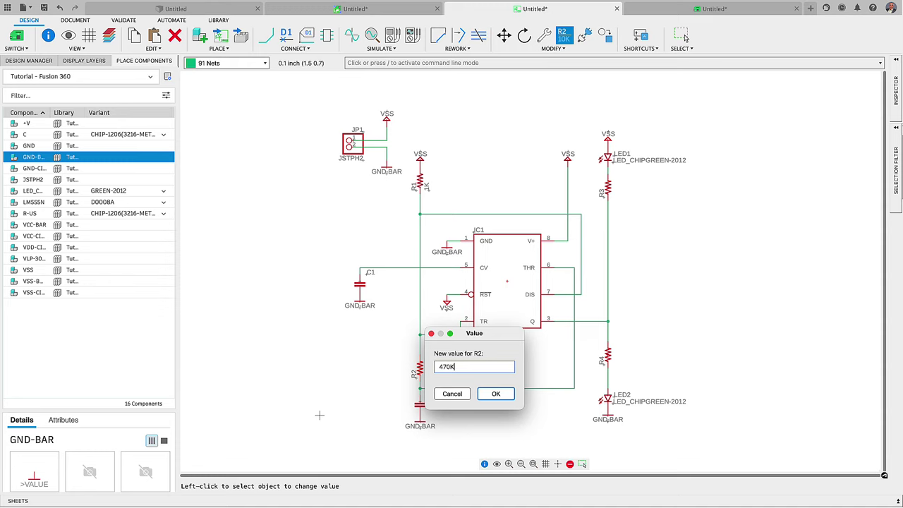
{"action": "key", "text": "Return"}
Set resistors R4 and R3 to 220.
{"action": "scroll", "coordinate": [606, 358], "scroll_direction": "down", "scroll_amount": 1}
{"action": "left_click", "coordinate": [606, 358]}
{"action": "type", "text": "220"}
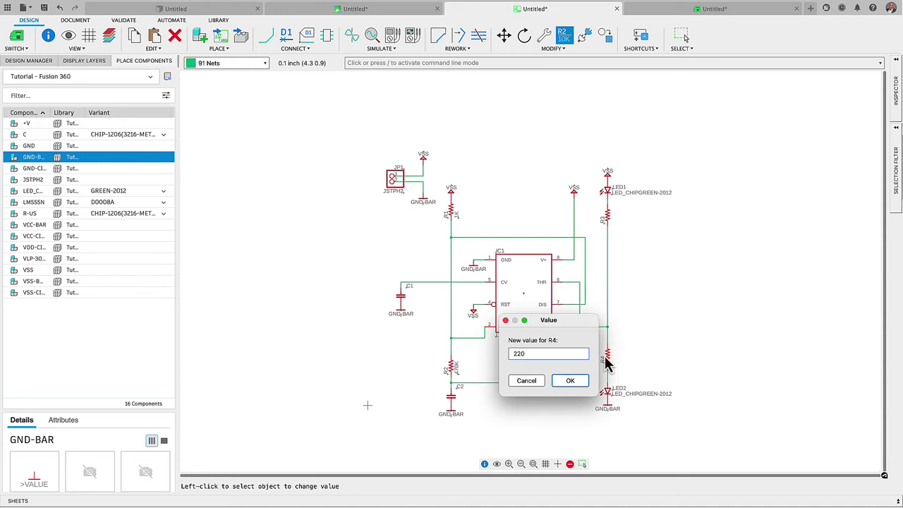
{"action": "left_click", "coordinate": [570, 381]}
{"action": "left_click", "coordinate": [604, 219]}
{"action": "type", "text": "220"}
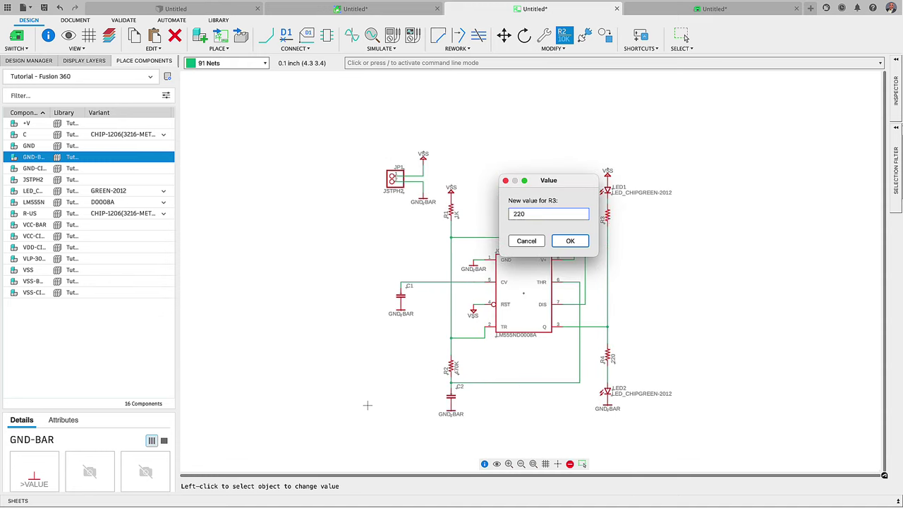
{"action": "left_click", "coordinate": [561, 241]}
Set capacitor values C2 to 1u and C1 10n, then fit the schematic in view.
{"action": "left_click", "coordinate": [451, 399]}
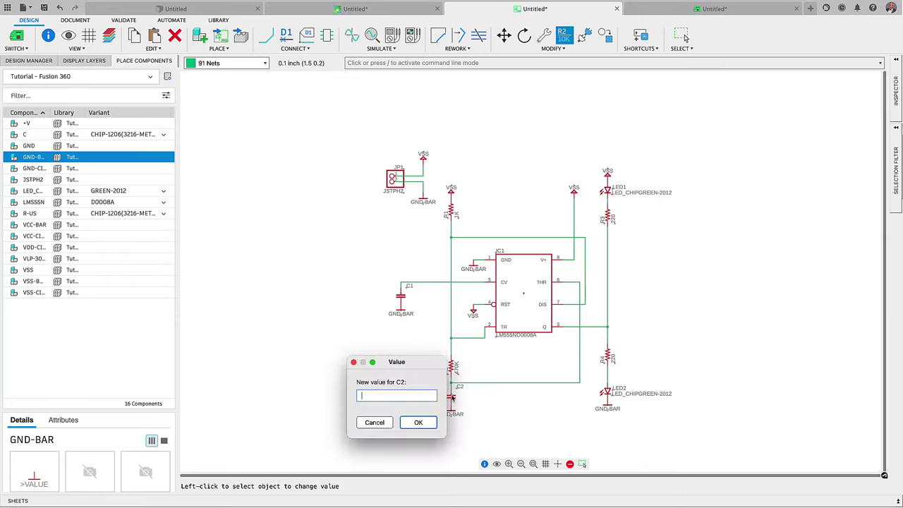
{"action": "type", "text": "1u"}
{"action": "key", "text": "Return"}
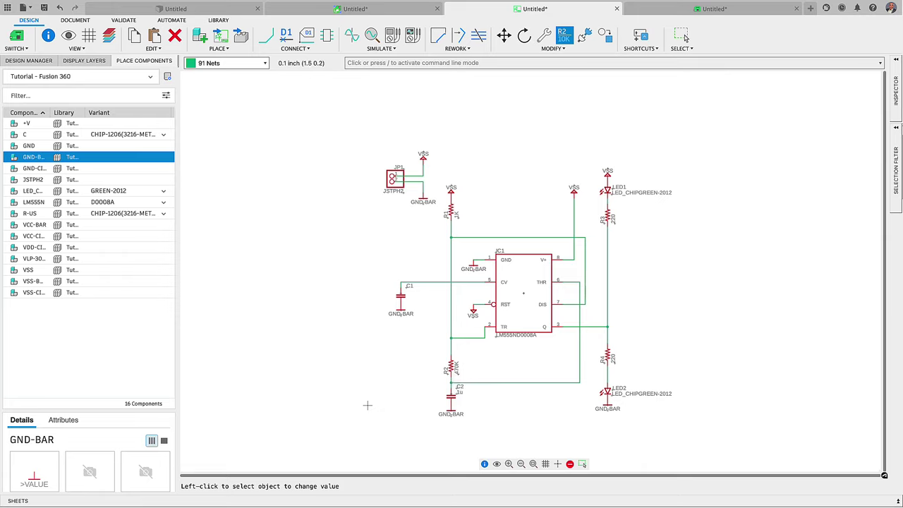
{"action": "left_click", "coordinate": [401, 296]}
{"action": "type", "text": "10n"}
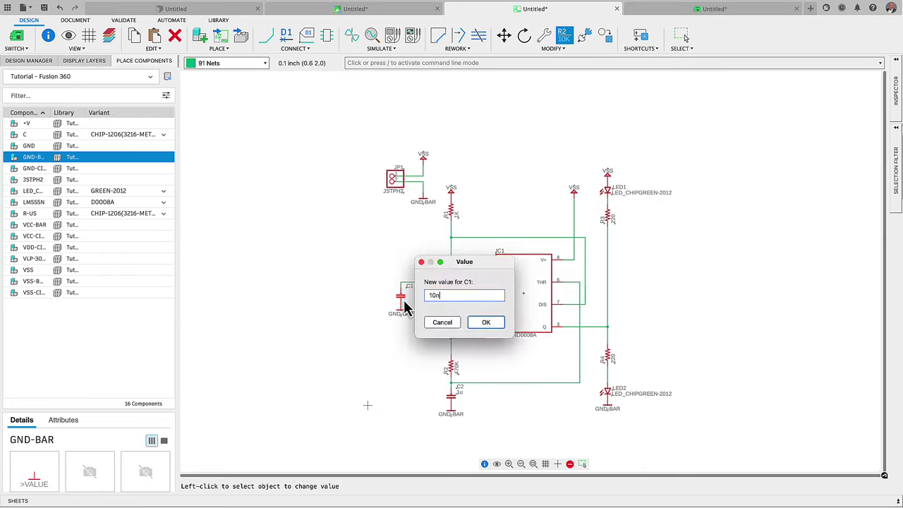
{"action": "left_click", "coordinate": [486, 322]}
{"action": "left_click", "coordinate": [533, 464]}
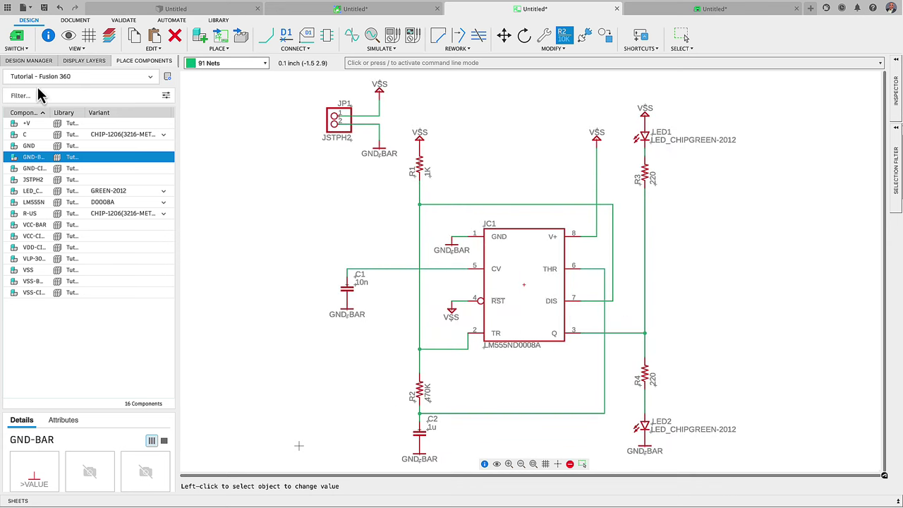
Open the linked PCB board, fit it in view, and save the design as WalkThrough_Tutorial.
{"action": "left_click", "coordinate": [19, 44]}
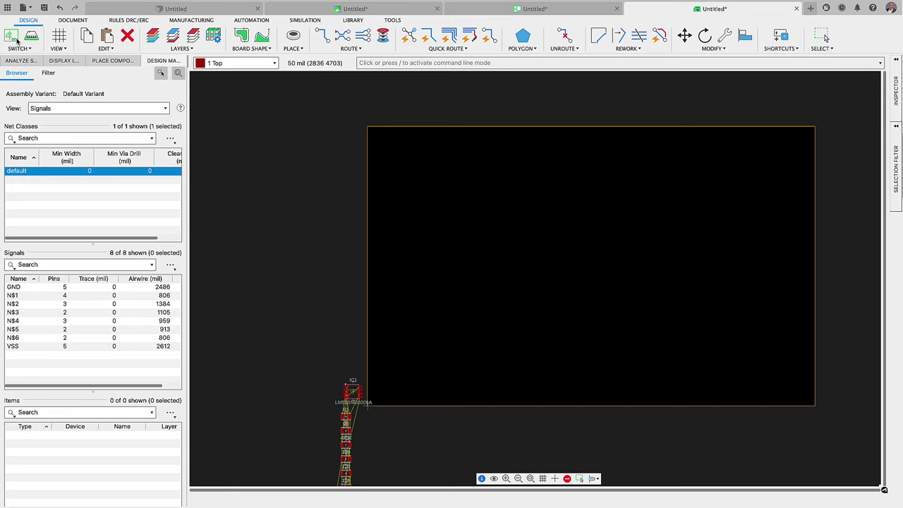
{"action": "left_click", "coordinate": [530, 478]}
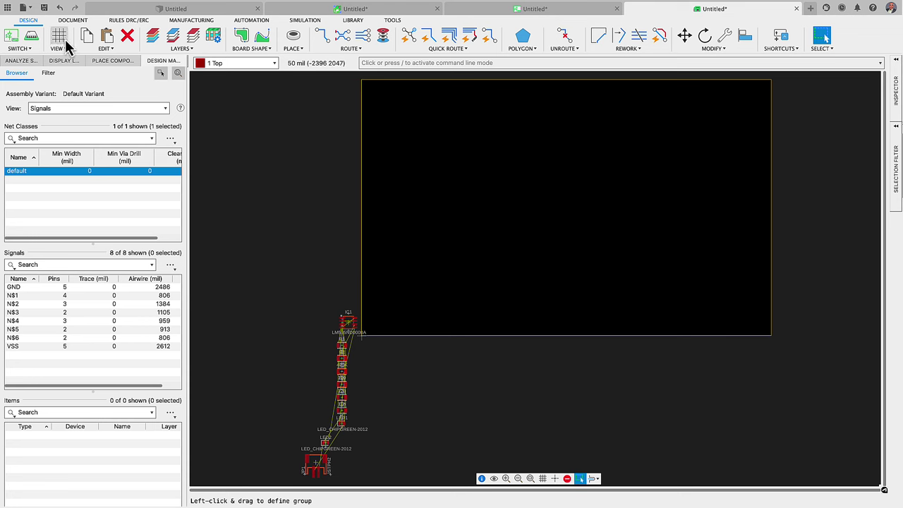
{"action": "left_click", "coordinate": [45, 10]}
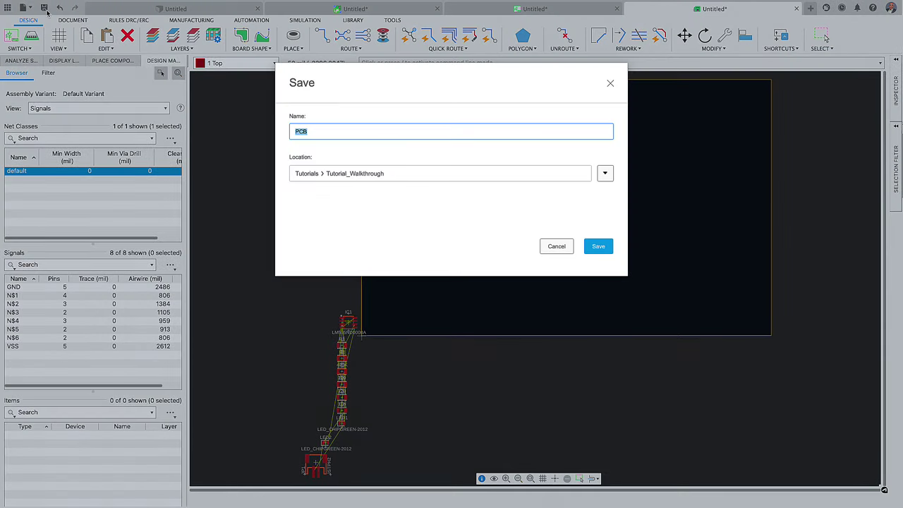
{"action": "type", "text": "WalkThrough_Tutorial"}
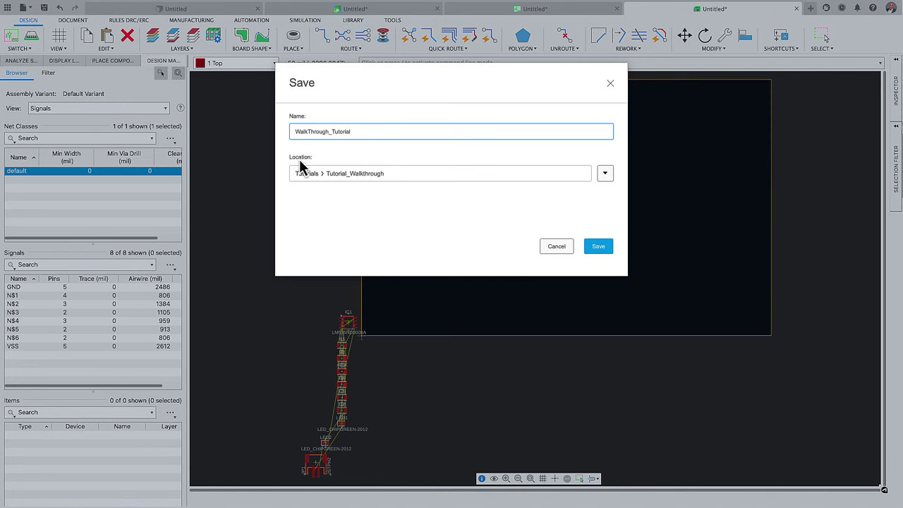
{"action": "left_click", "coordinate": [592, 251]}
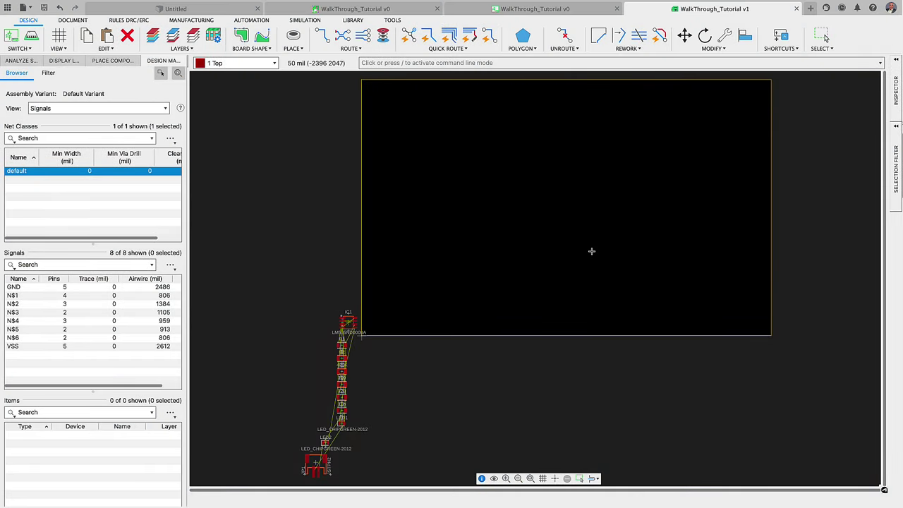
Check the design overview, return to the schematic, and collapse the side panels into tabs.
{"action": "key", "text": "g"}
{"action": "left_click", "coordinate": [381, 10]}
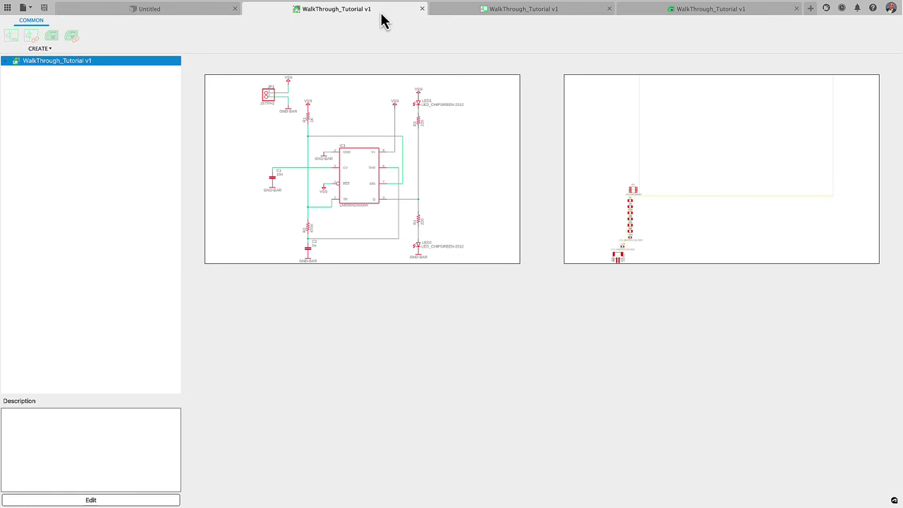
{"action": "left_click", "coordinate": [451, 15]}
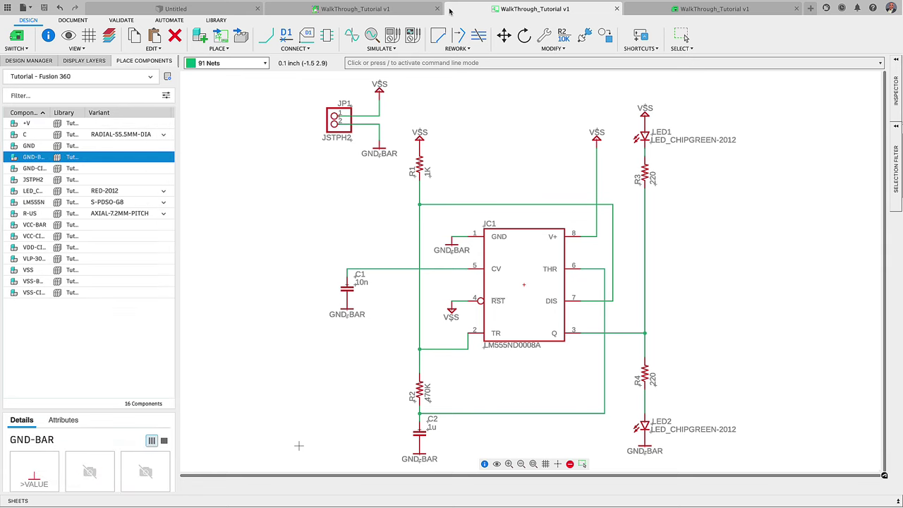
{"action": "left_click", "coordinate": [179, 62]}
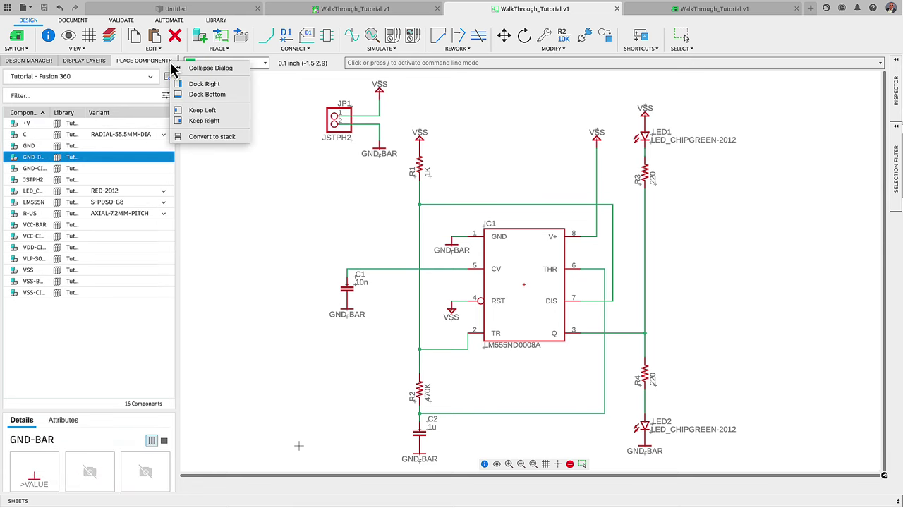
{"action": "left_click", "coordinate": [195, 67]}
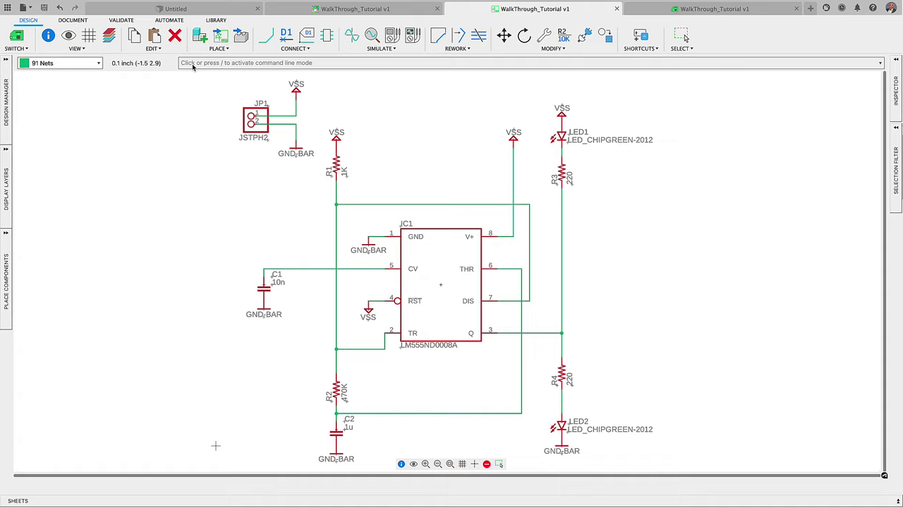